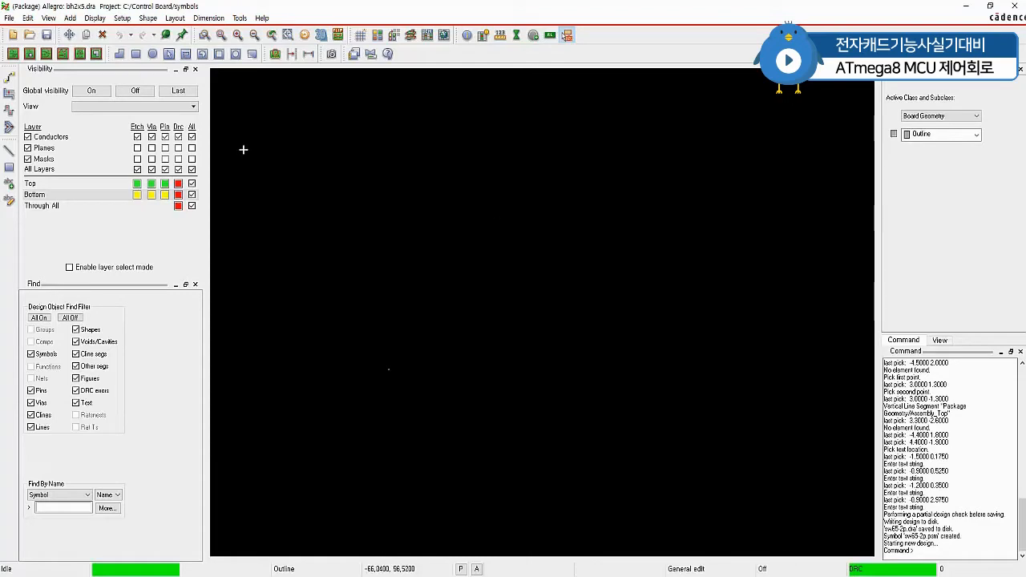
Review the package drawing's units, size, accuracy and extents in the design parameters and accept them
click(122, 17)
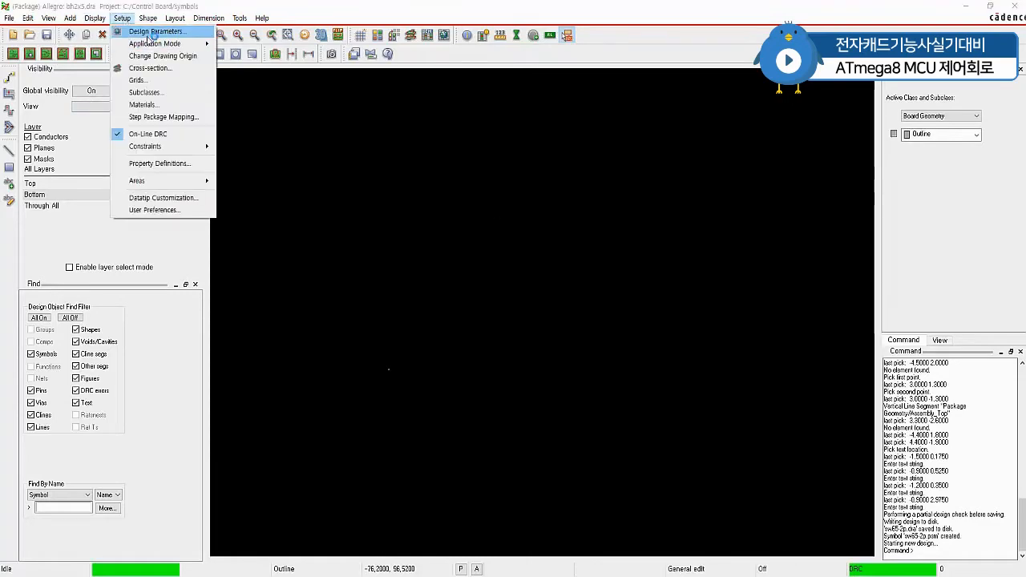
click(154, 32)
click(346, 116)
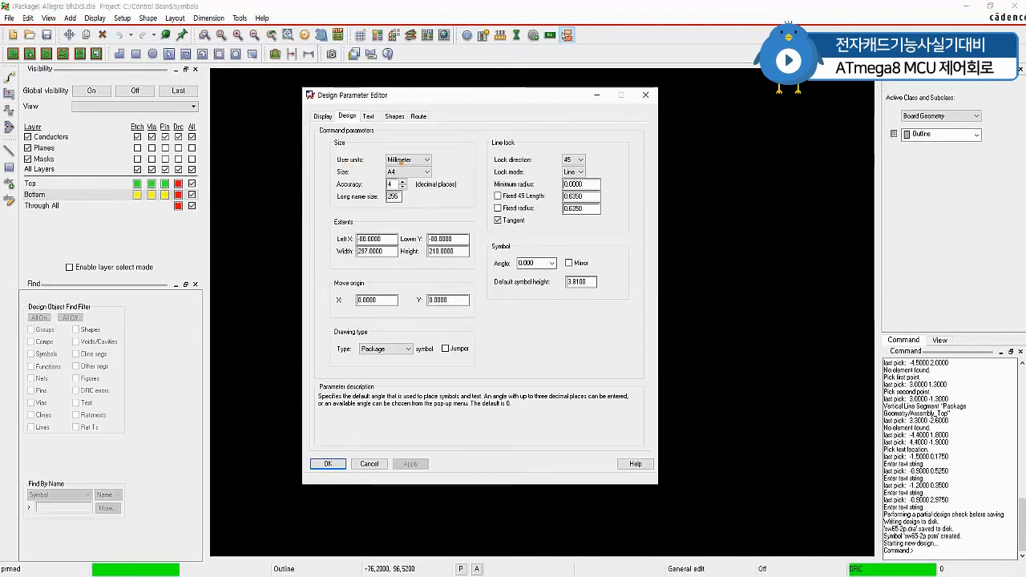
mouse_move(388, 163)
mouse_down()
mouse_move(429, 164)
mouse_move(390, 178)
mouse_move(432, 177)
mouse_move(407, 190)
mouse_up()
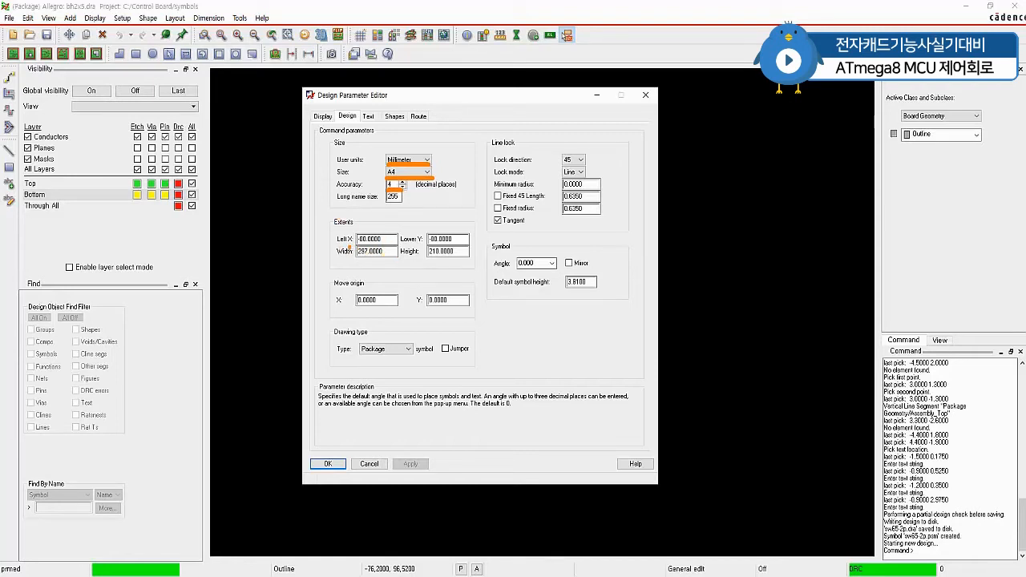
drag(356, 245, 470, 245)
drag(356, 258, 461, 256)
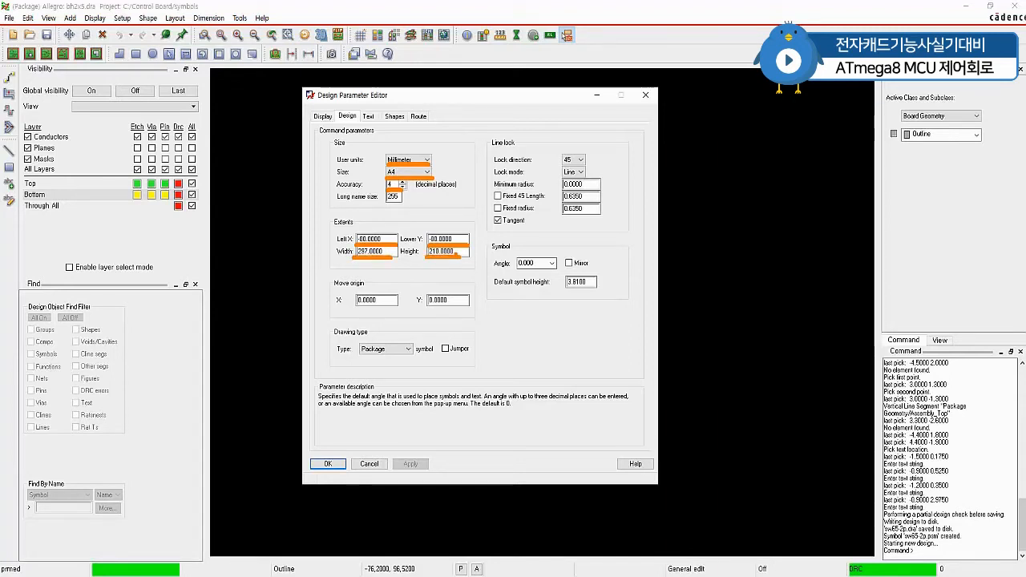
key(Escape)
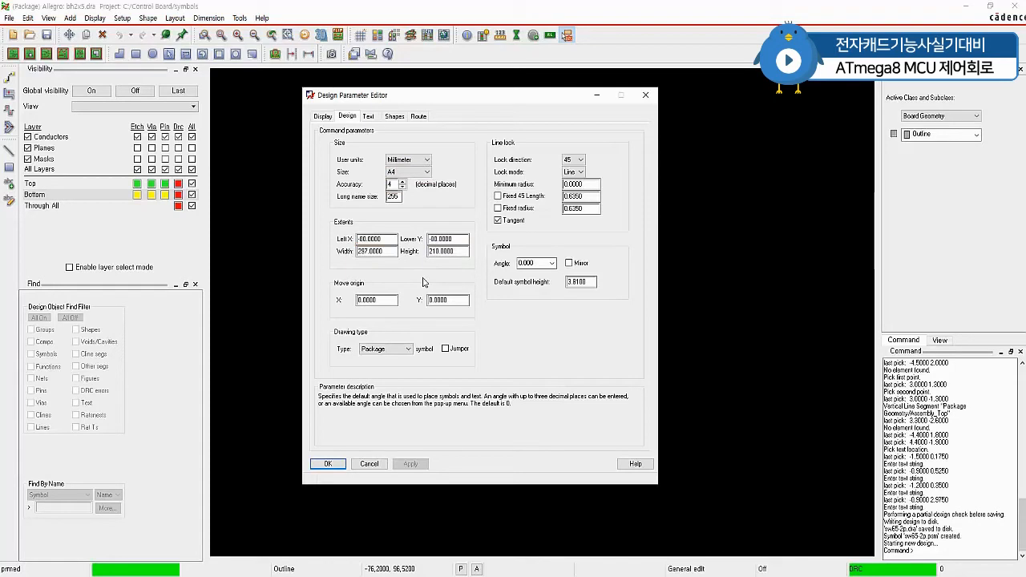
click(328, 464)
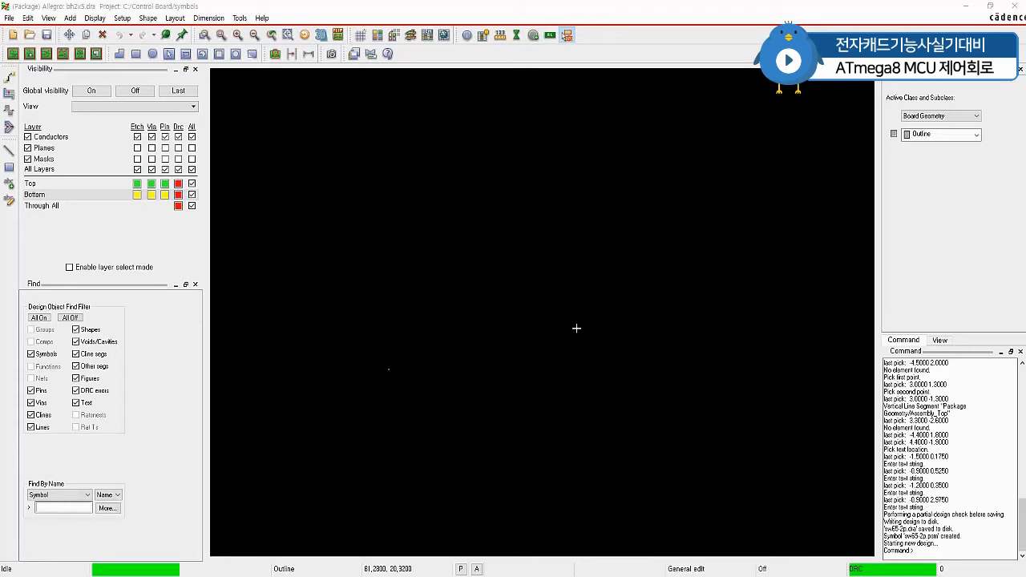
Start adding connect pins using the Pad65cir42d padstack, filtering the padstack list by pad65
click(533, 35)
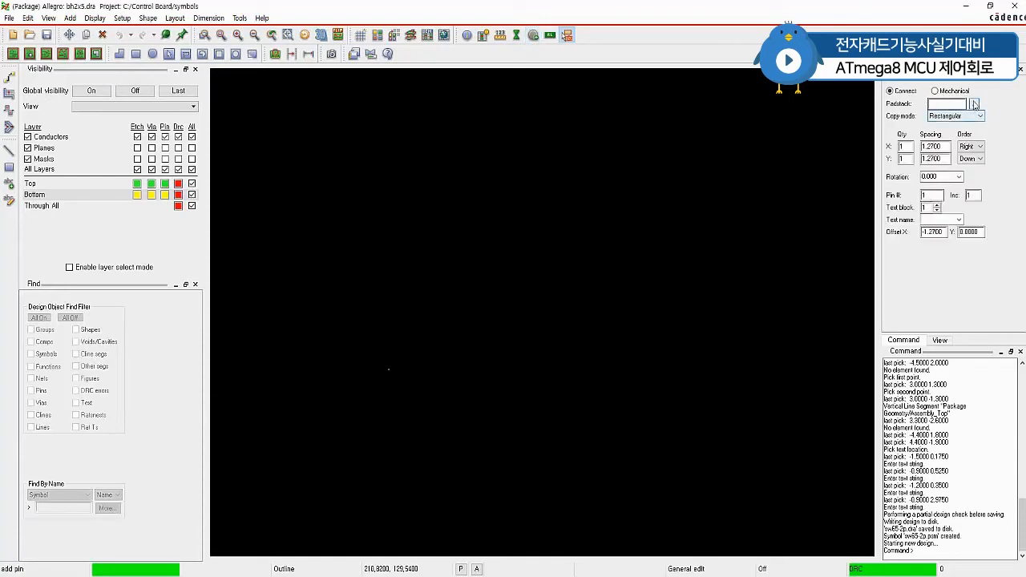
click(974, 105)
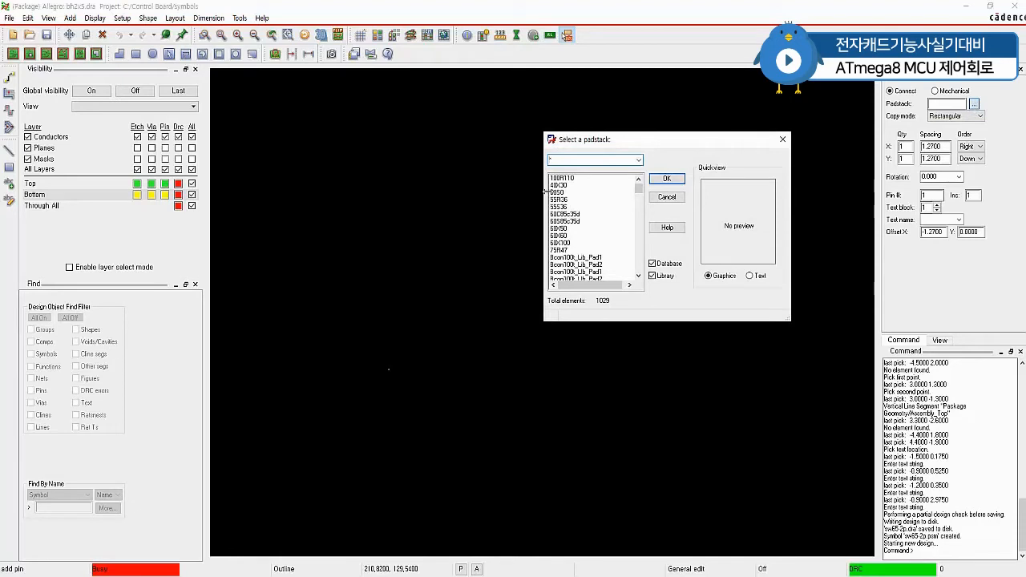
text(pad65)
key(Return)
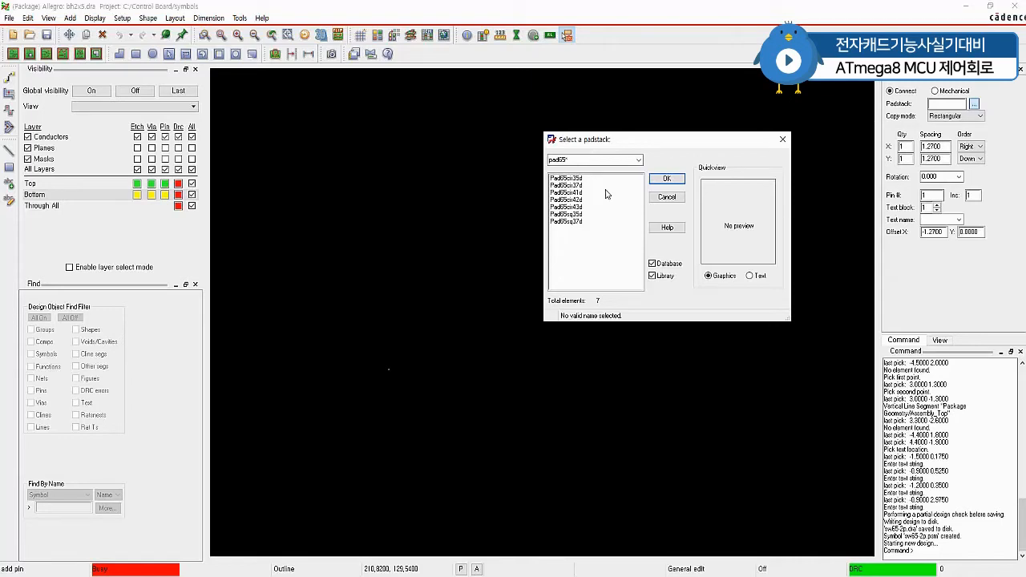
click(574, 200)
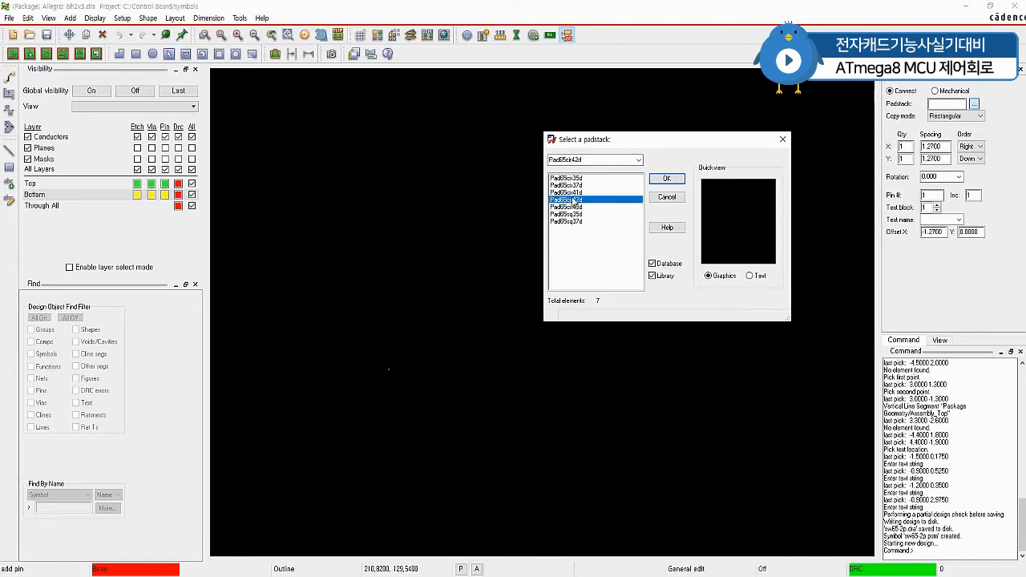
click(667, 179)
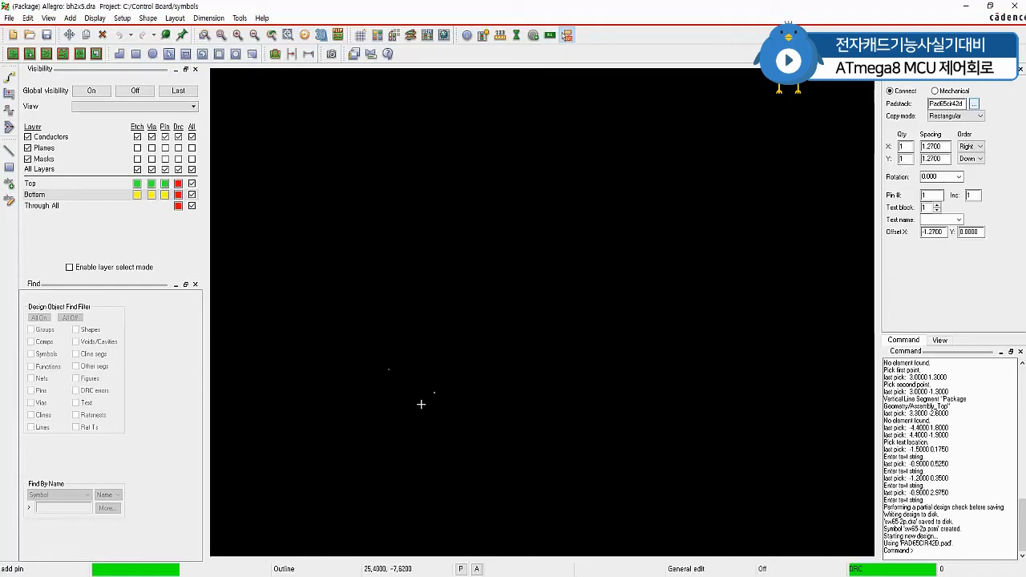
Configure the first pin column with Y quantity 5, Y spacing 2.54 and a pin number increment of 2
scroll(481, 348, up, 6)
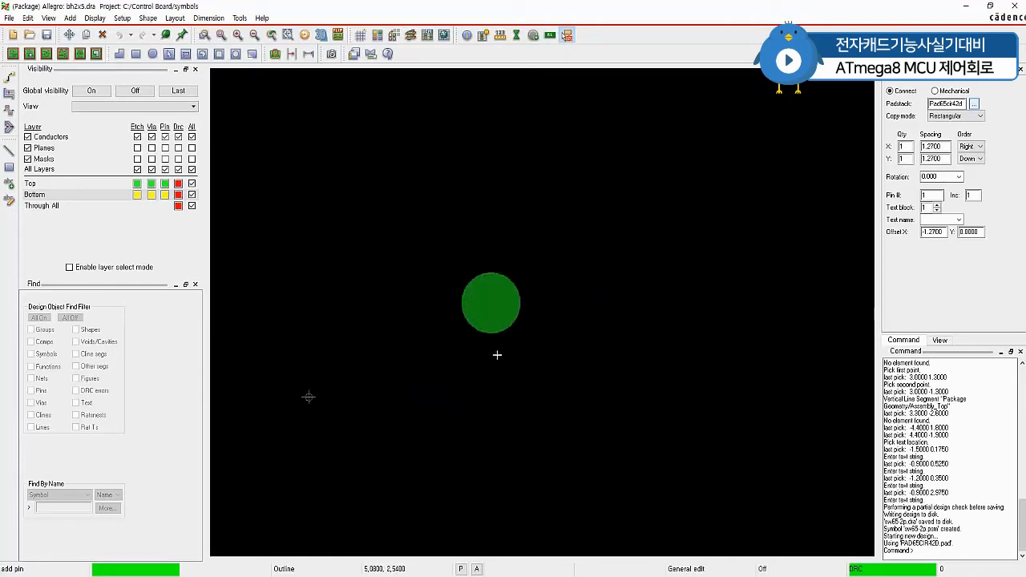
scroll(497, 354, down, 3)
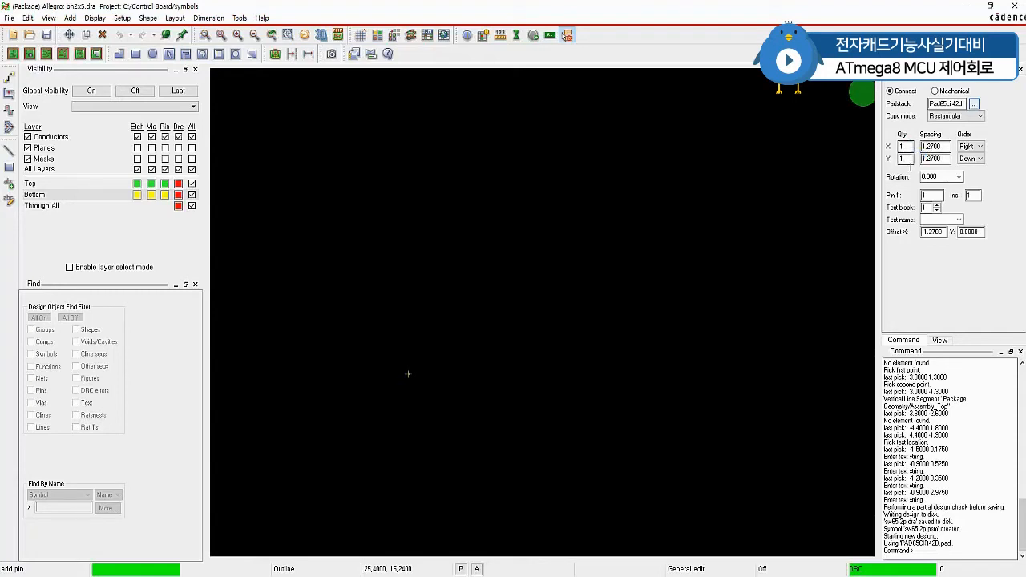
drag(911, 164, 891, 167)
text(5)
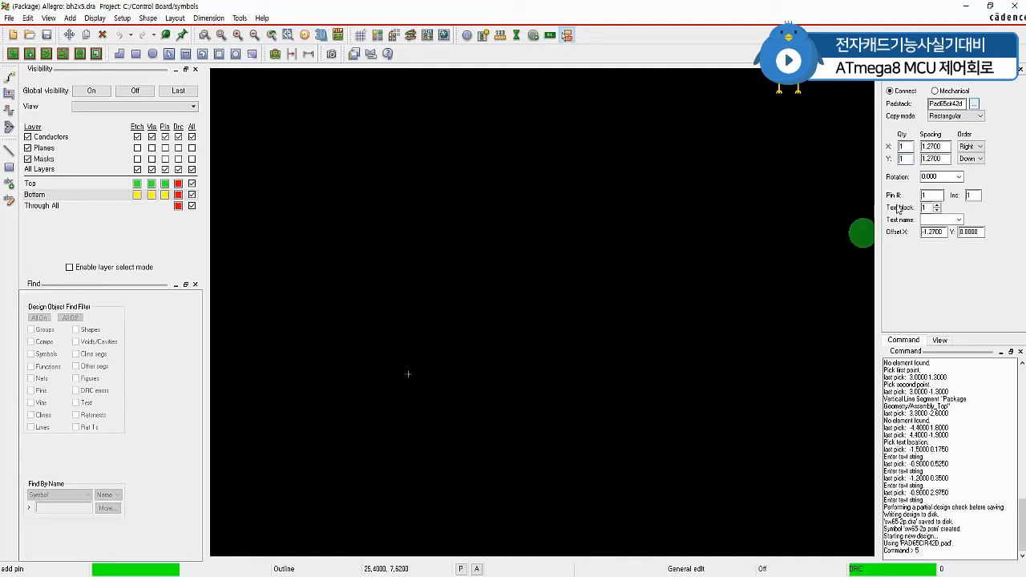
drag(944, 160, 917, 166)
text(2.54)
double_click(970, 196)
text(2)
key(BackSpace)
text(3)
double_click(903, 159)
text(5)
key(Tab)
Place the odd-numbered pin column with its first pin at coordinates 0 0
click(936, 554)
key(BackSpace)
text(x 0 0)
key(Return)
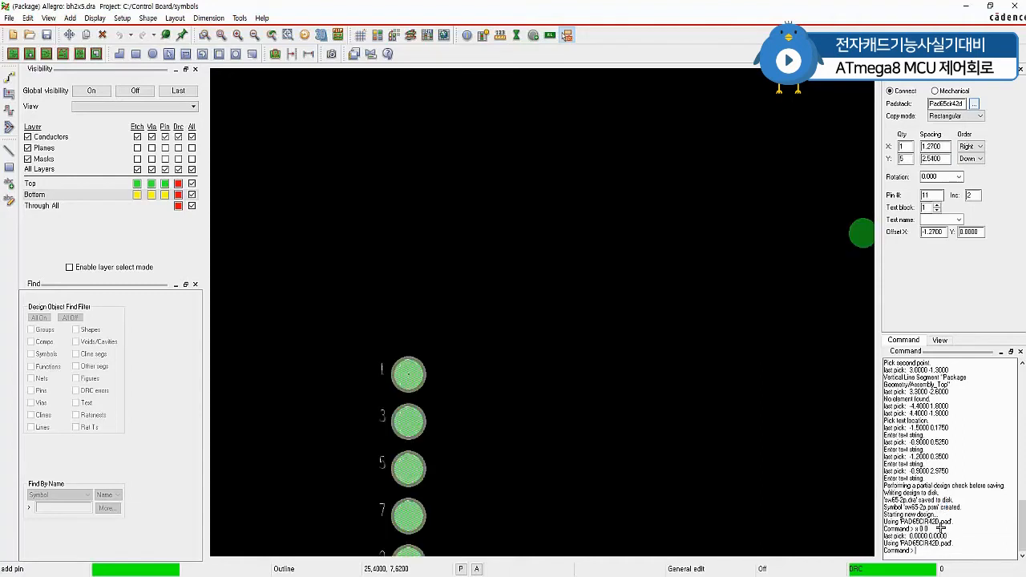
Prepare the second pin column to start at pin number 2, with the pin number text offset X at 1.27
scroll(469, 481, down, 2)
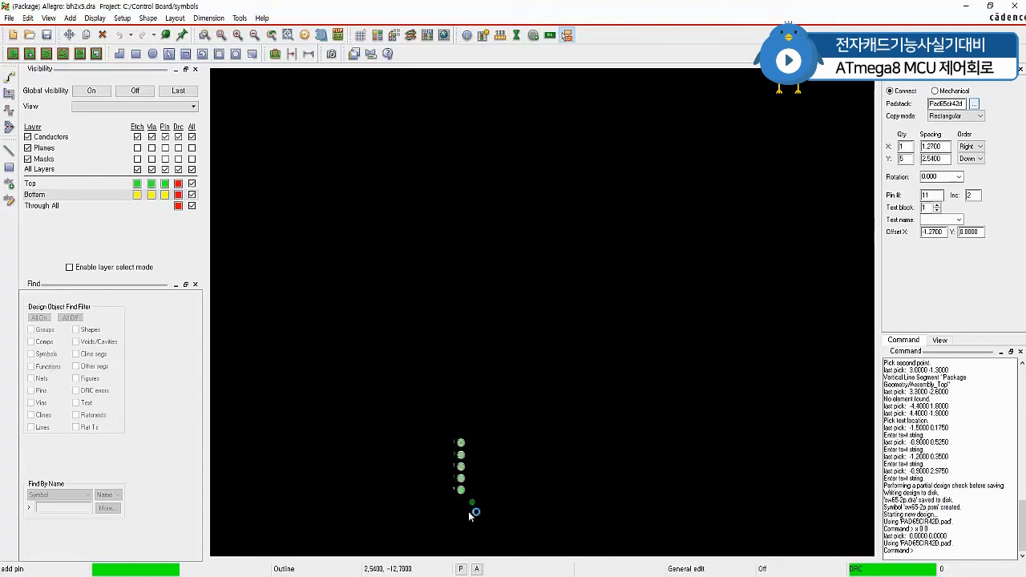
scroll(470, 513, up, 2)
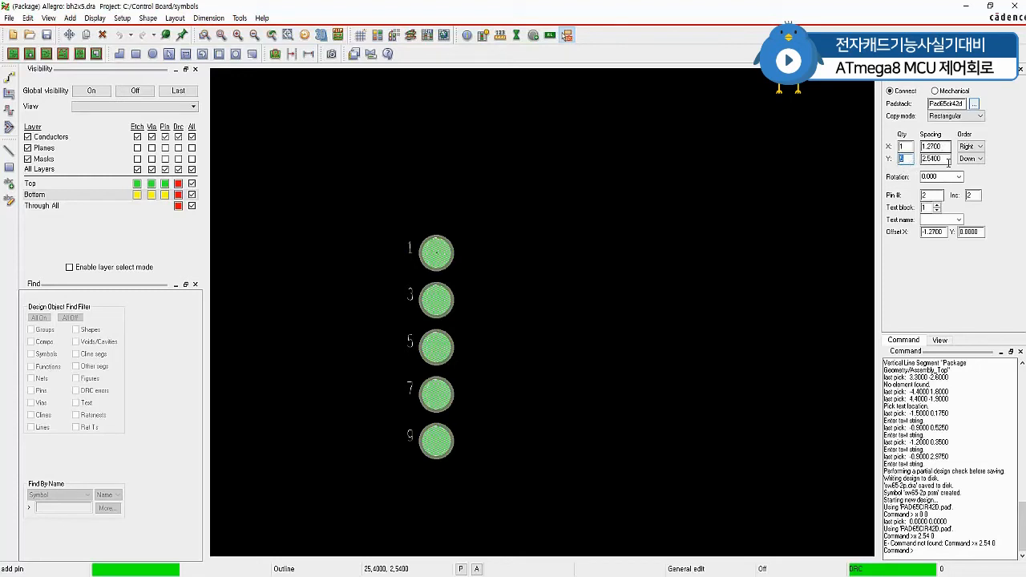
drag(948, 162, 921, 162)
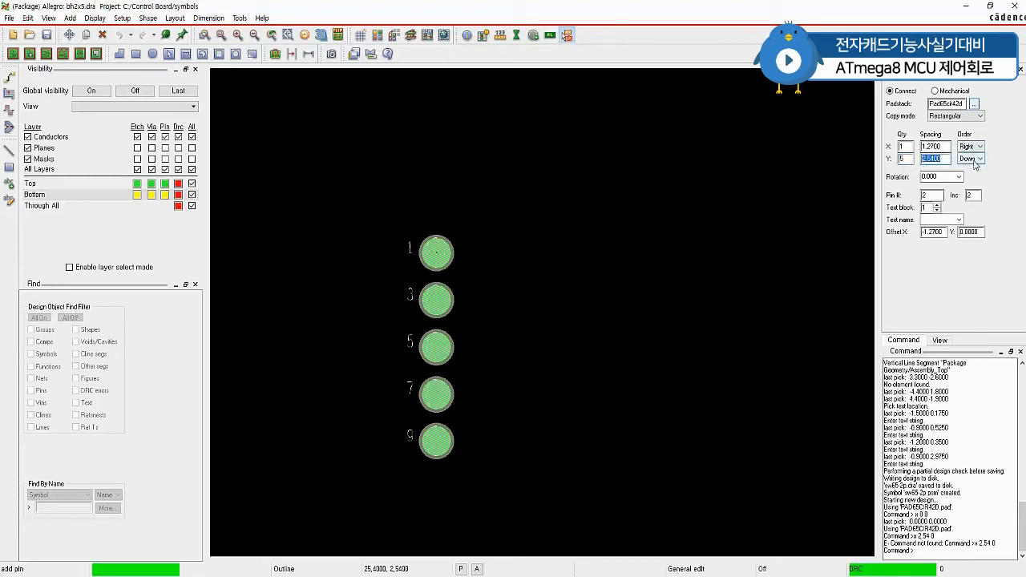
double_click(939, 196)
double_click(970, 195)
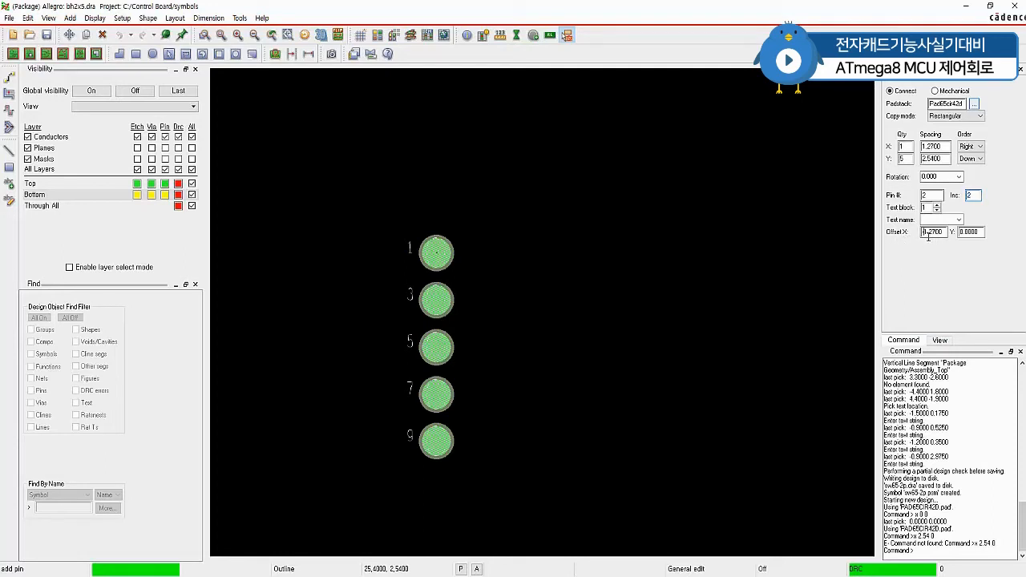
key(Delete)
key(Tab)
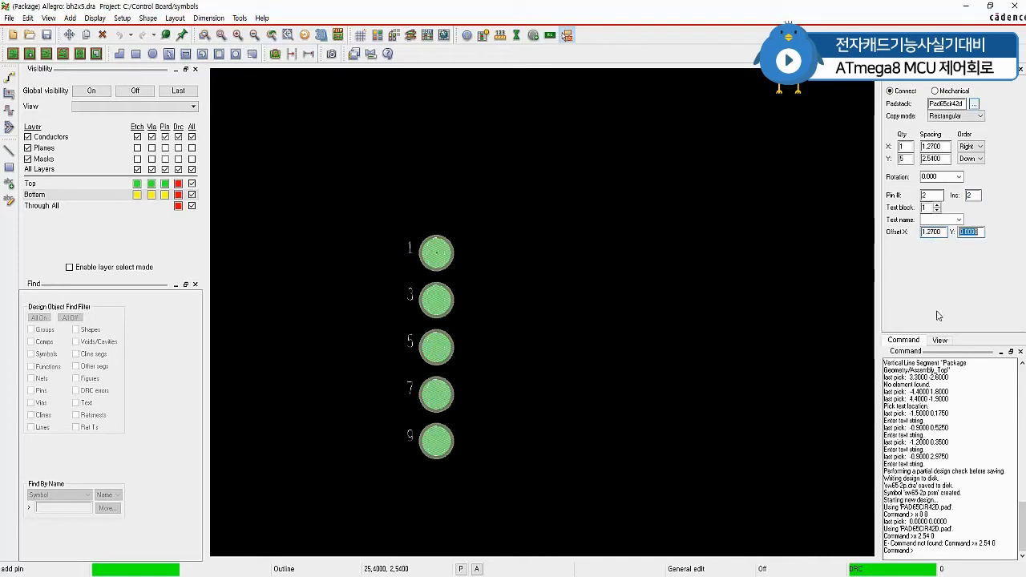
Place the even-numbered pin column starting at coordinates 2.54 0 and finish adding pins
click(928, 546)
text(x 2.54)
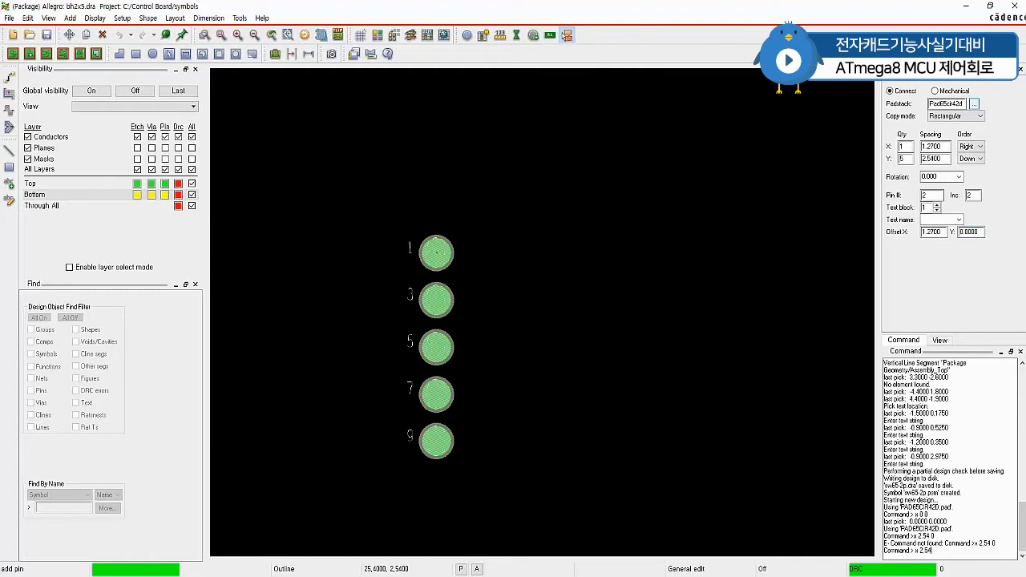
text( 0)
key(Return)
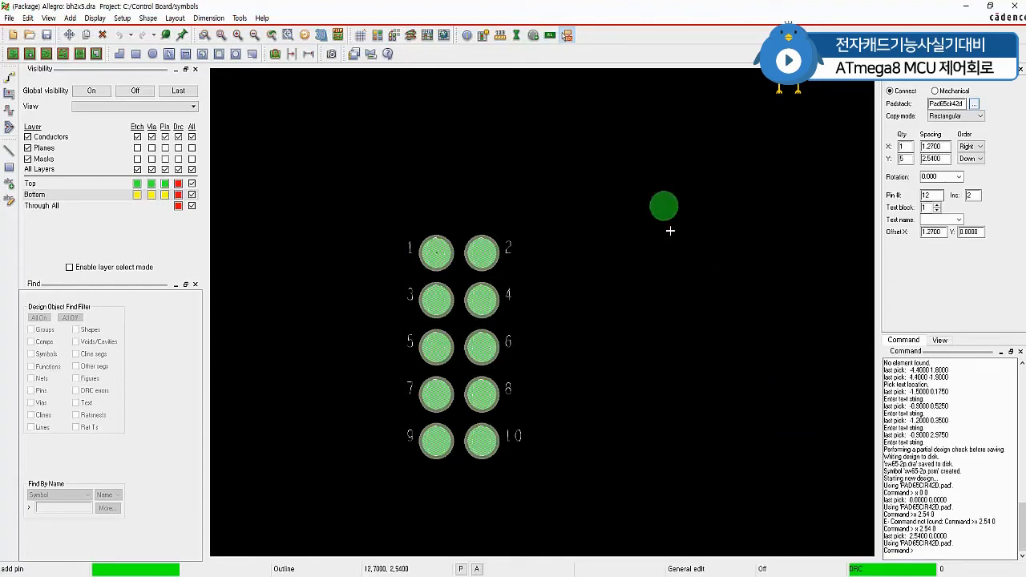
right_click(670, 231)
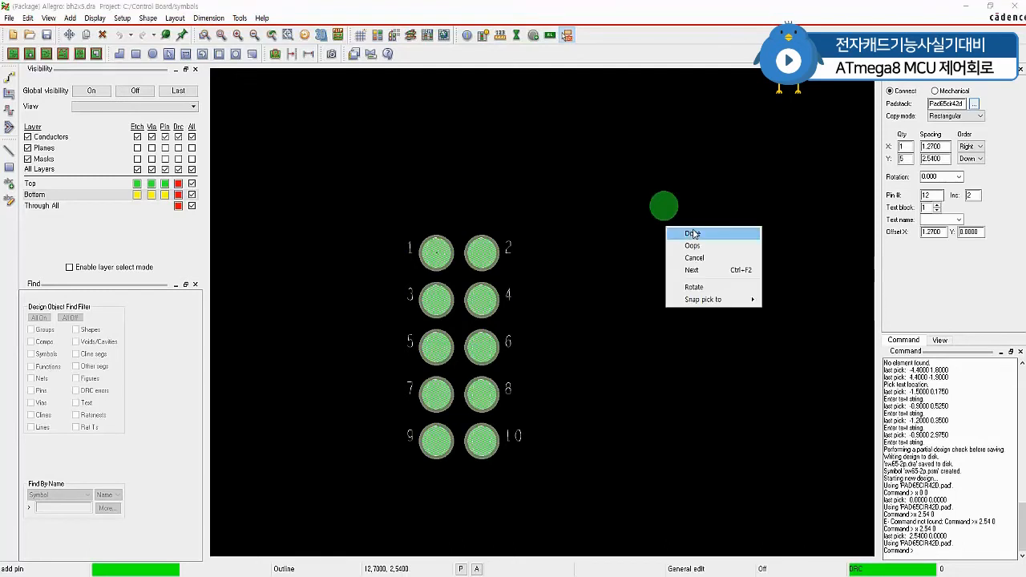
click(694, 233)
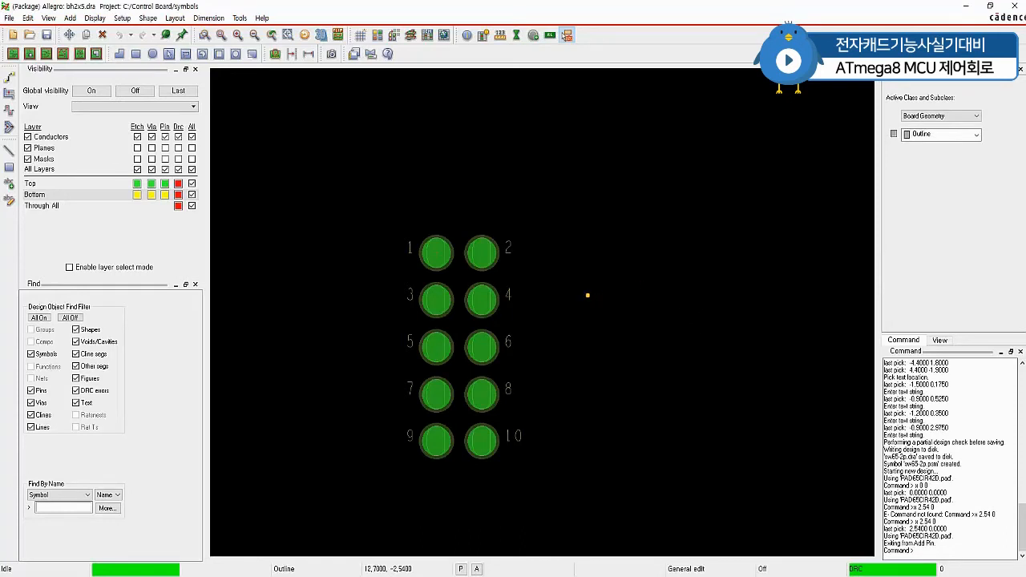
Start the Add Line command on the Package Geometry class with the Silkscreen_Top subclass
click(507, 249)
click(11, 150)
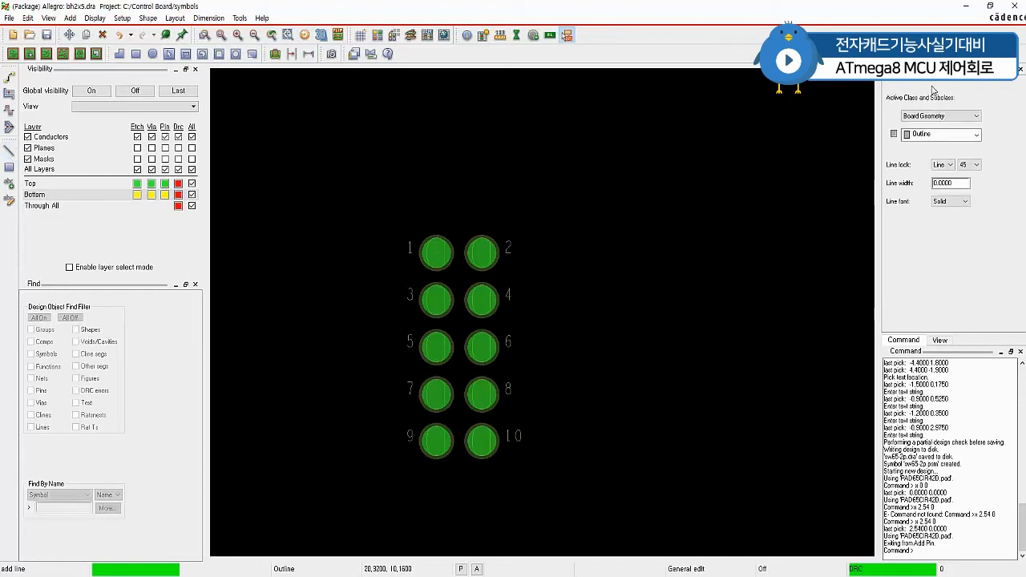
click(975, 116)
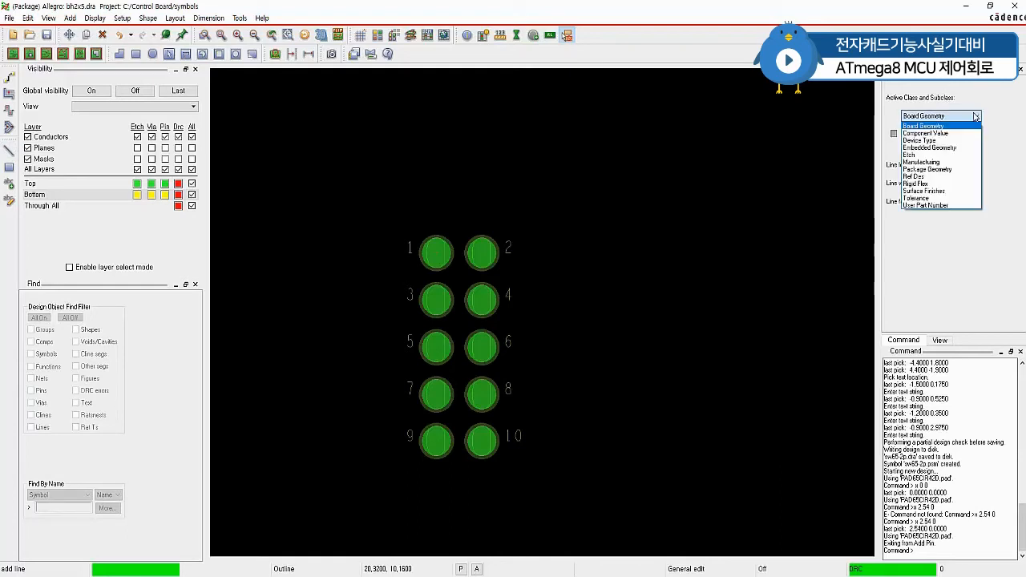
click(930, 169)
click(975, 135)
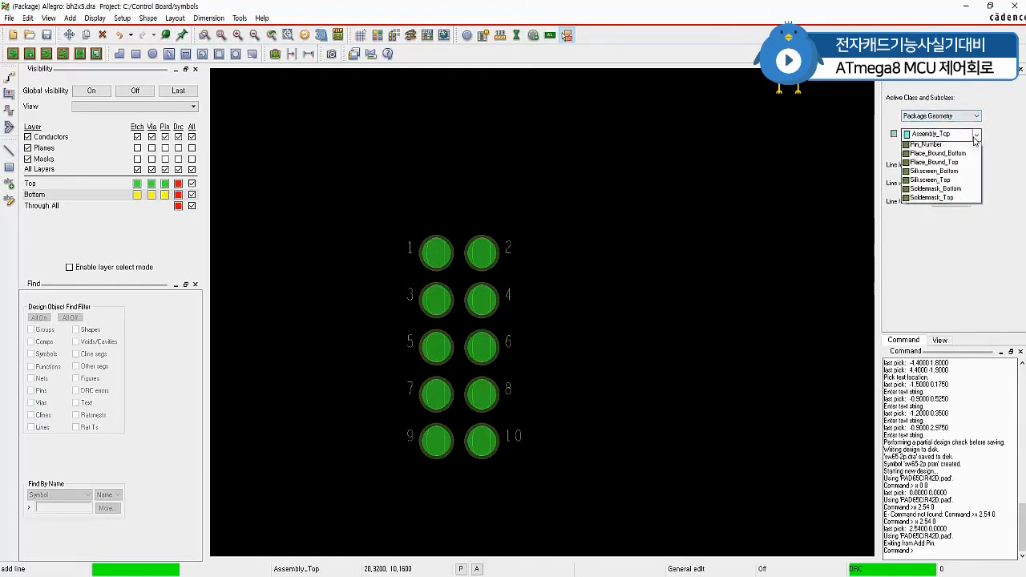
click(955, 279)
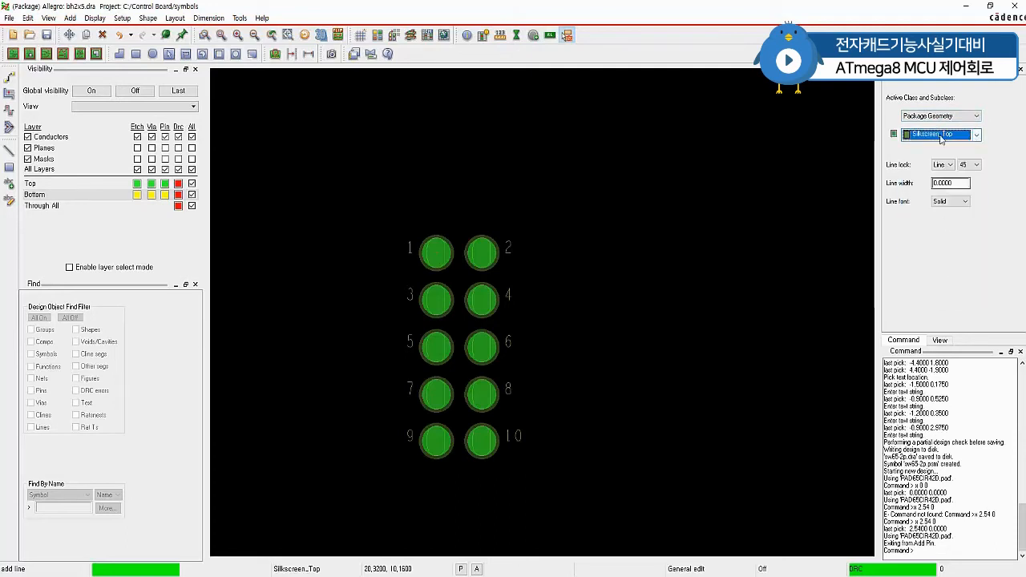
Set the line lock angle to 90 and the line width to 0.2
click(969, 164)
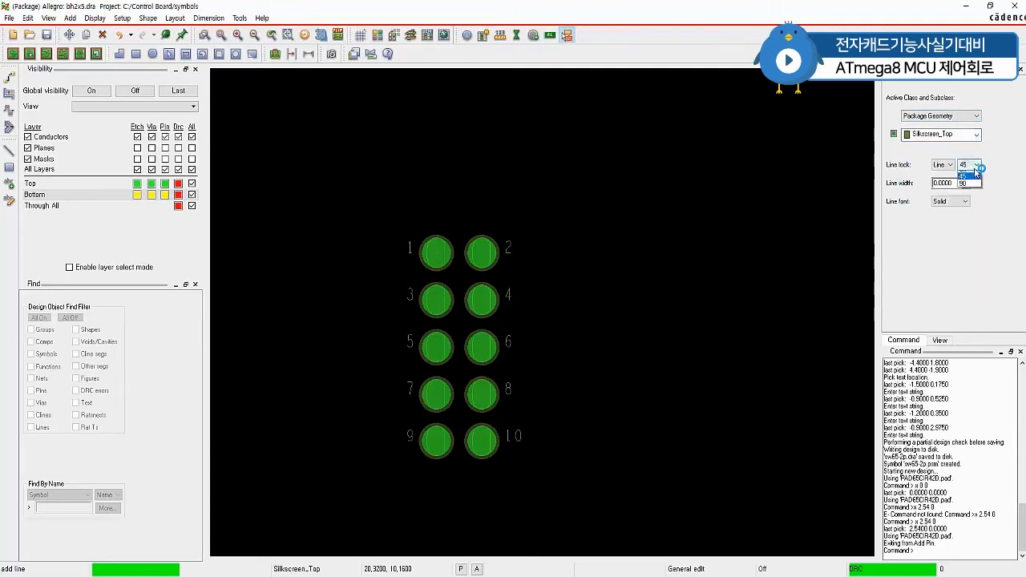
click(971, 191)
drag(968, 184, 894, 190)
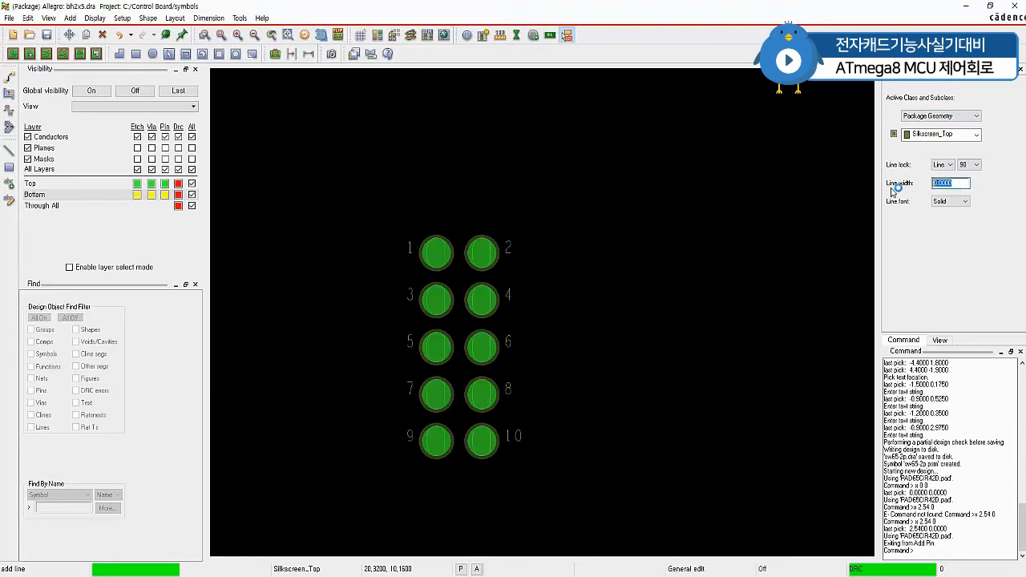
text(0.2000)
Draw the silkscreen outline's top, right and bottom edges from x -2.93 5.07 using the increments ix 8.4, iy -20.3 and ix -8.4
click(952, 559)
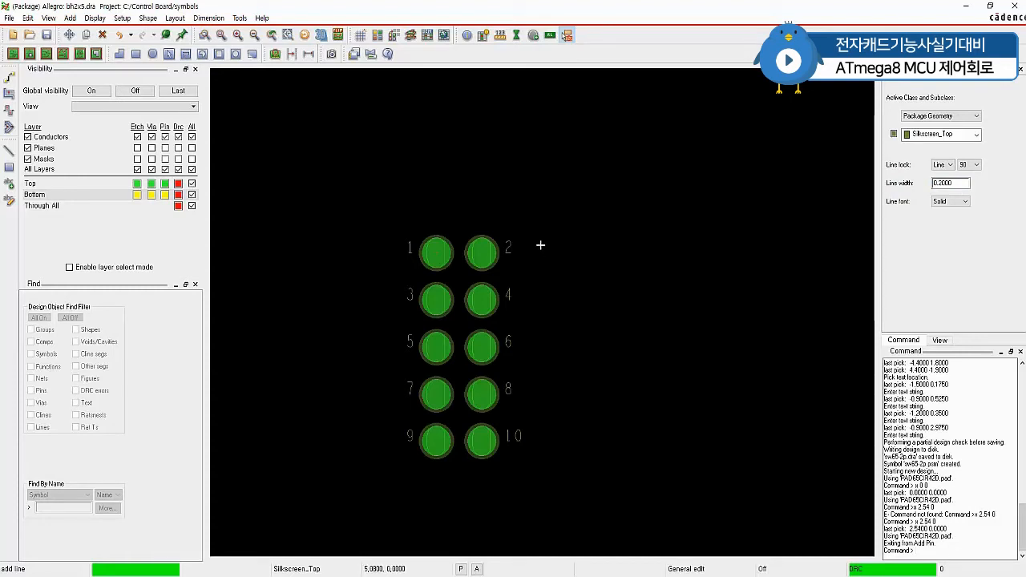
text(x -2.93 5.07)
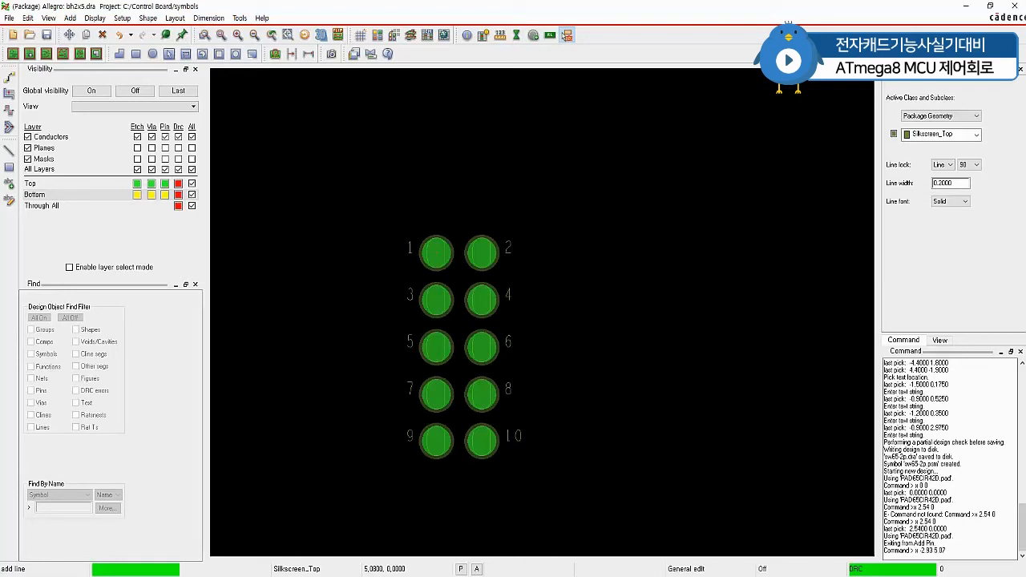
key(Return)
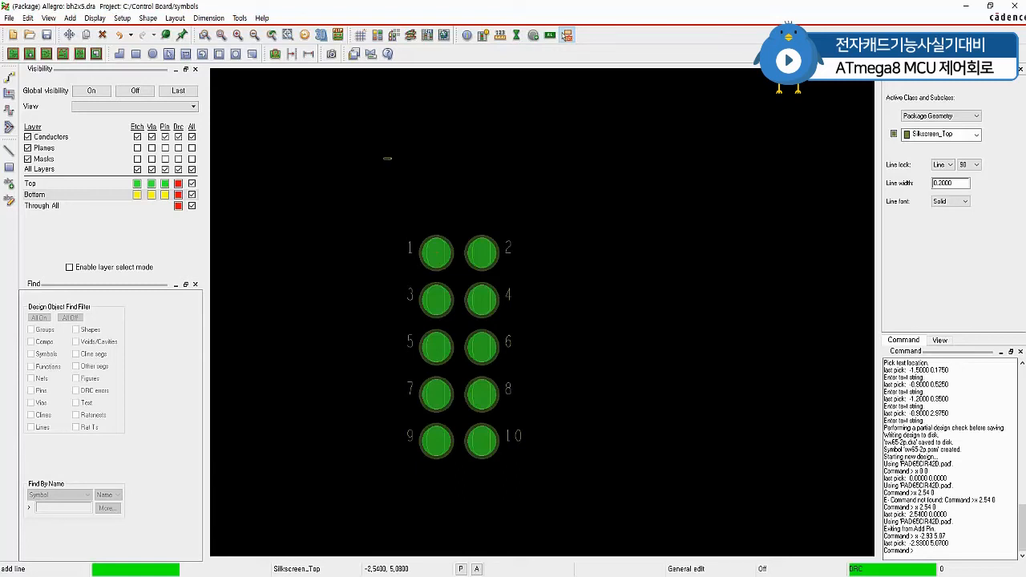
text(x 8.4)
key(Return)
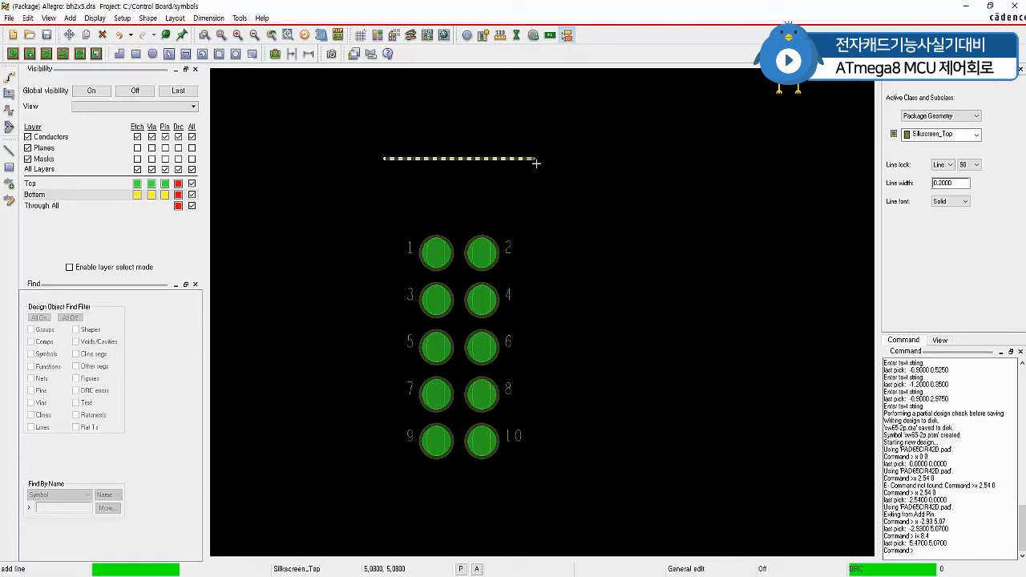
text(iy -20.3)
key(Return)
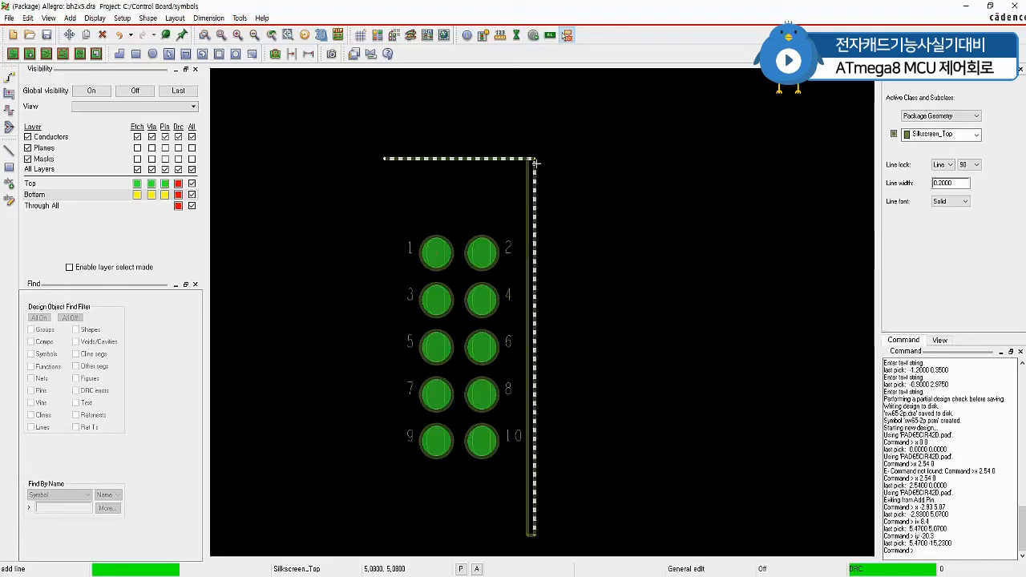
text(ix -8.4)
key(Return)
Continue the silkscreen outline up the left side and into the notch with iy 7.65, ix 1 and iy 5
text(iy 7)
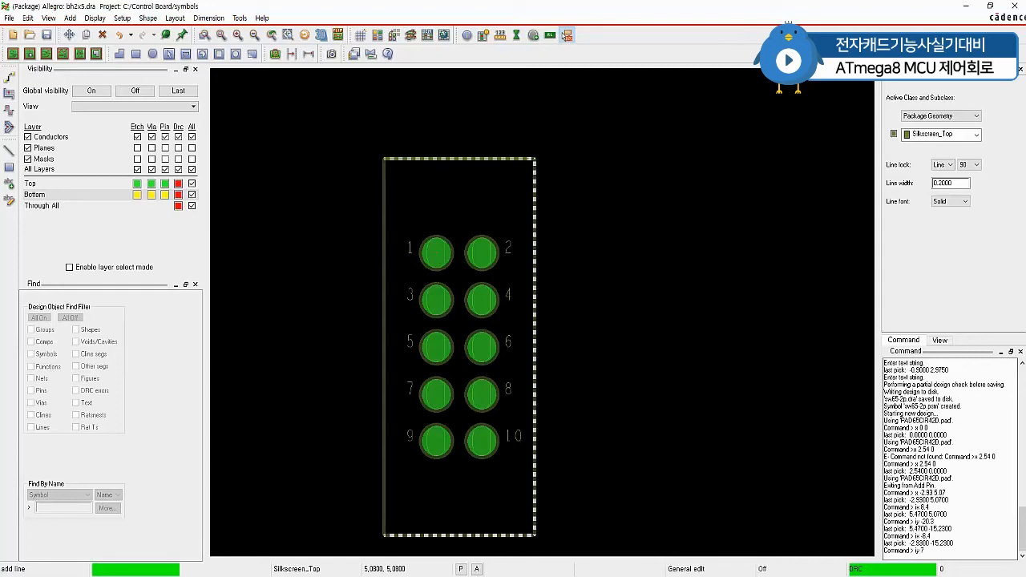
text(.65)
key(Return)
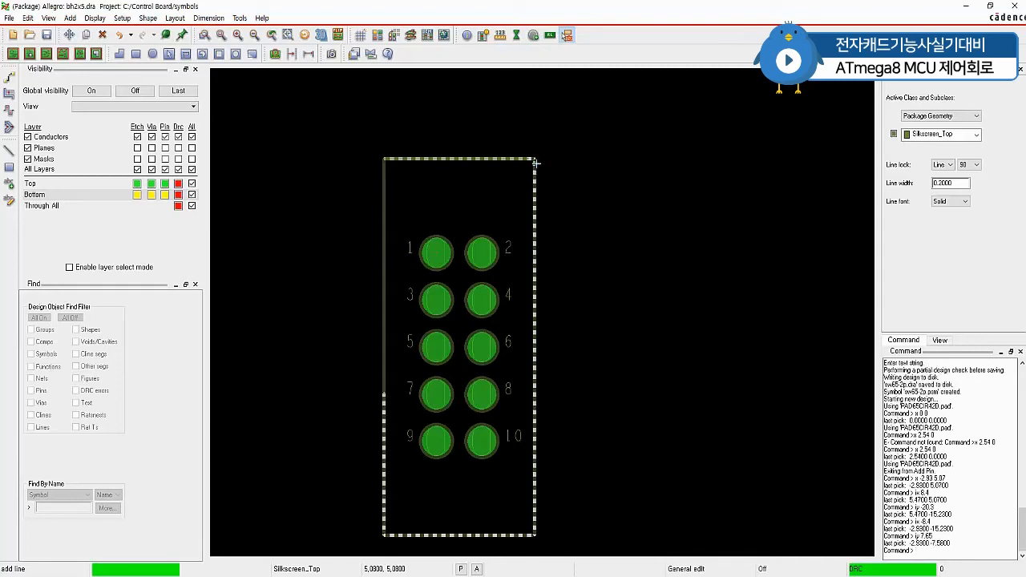
text(ix 1)
key(Return)
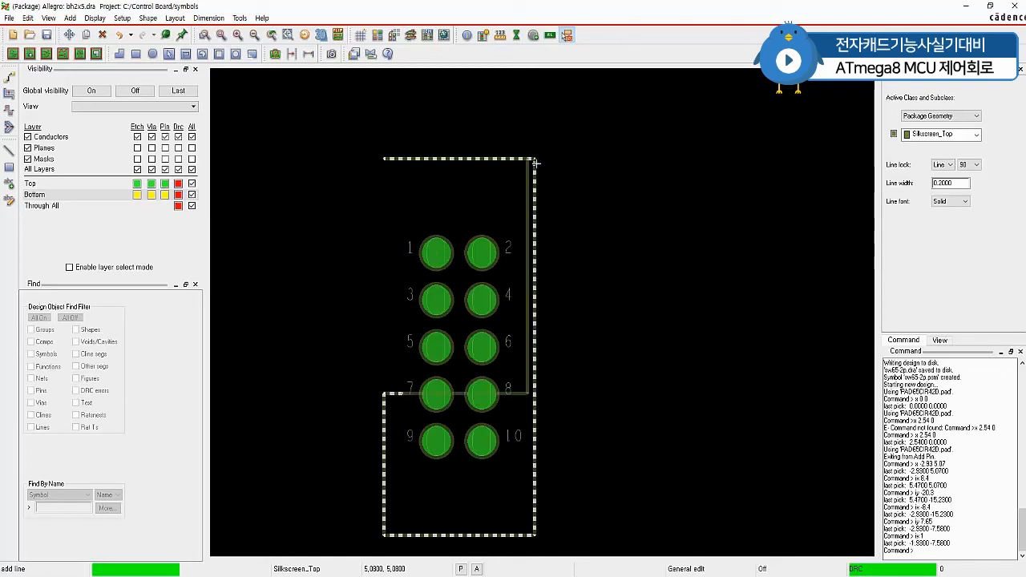
text(iy 5)
key(Return)
Close the silkscreen outline above the notch with ix -1 and iy 7.65, and finish the line
text(ix)
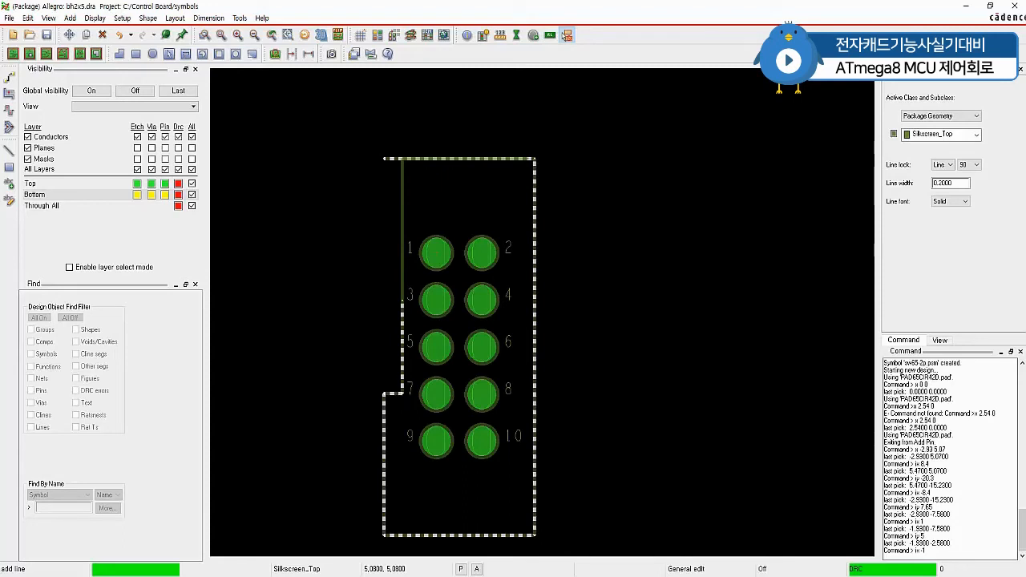
text( -1)
key(Return)
text(iy)
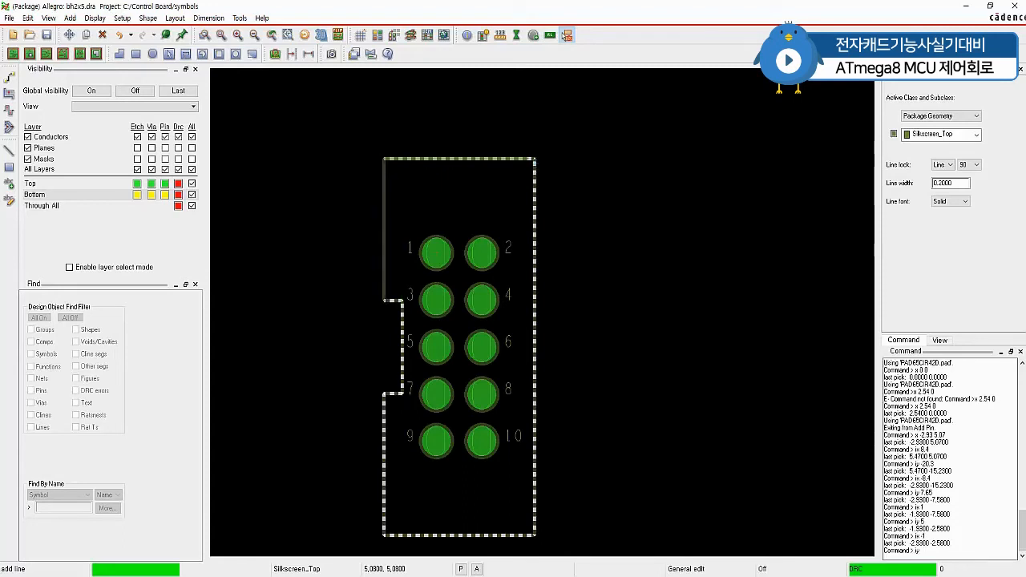
text( 7.65)
key(Return)
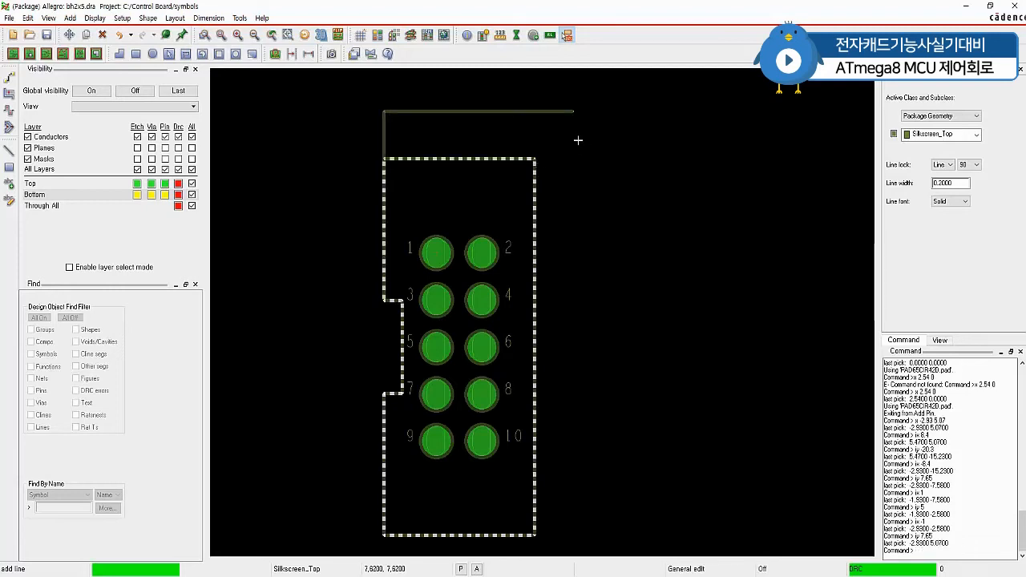
right_click(578, 140)
click(614, 146)
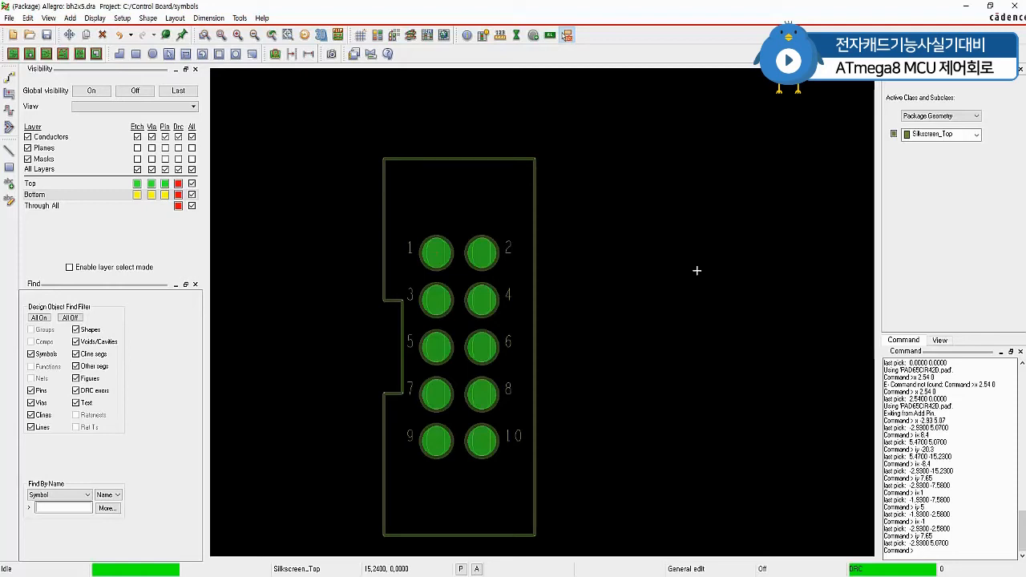
Begin a new line on the Assembly_Top subclass at coordinates x -2.93 5.07
click(9, 150)
click(975, 135)
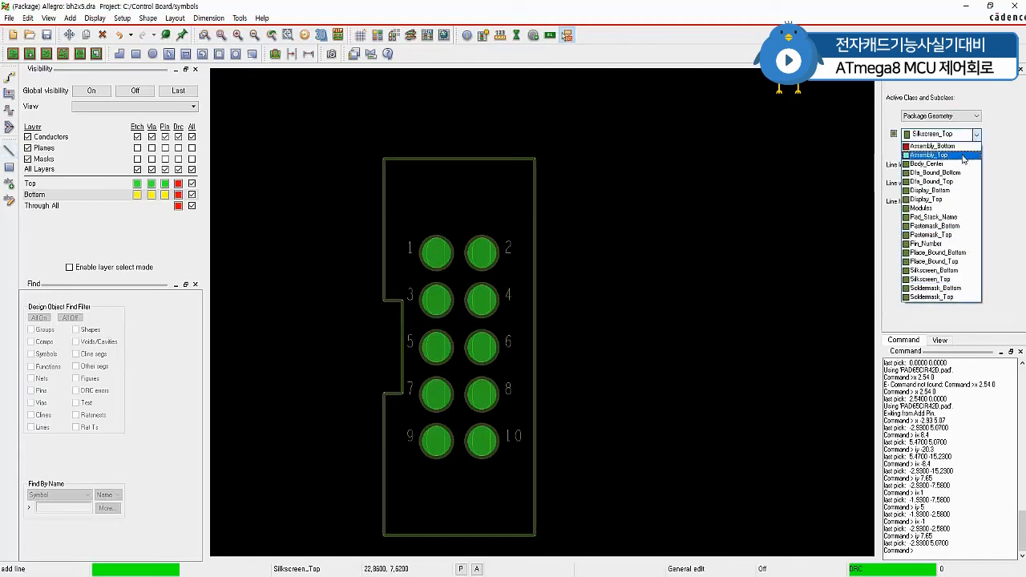
click(930, 155)
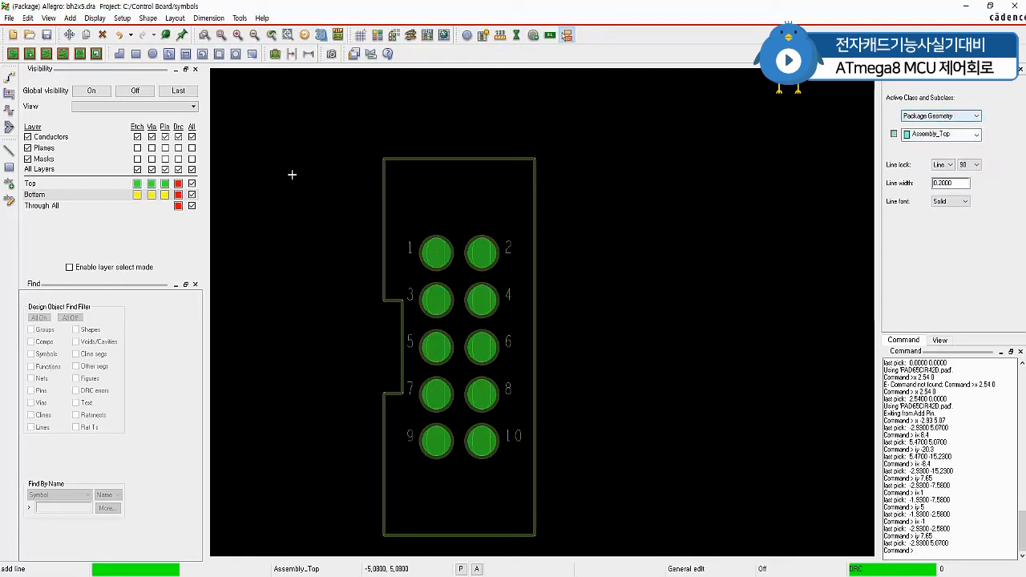
text(x -2.93 5.07)
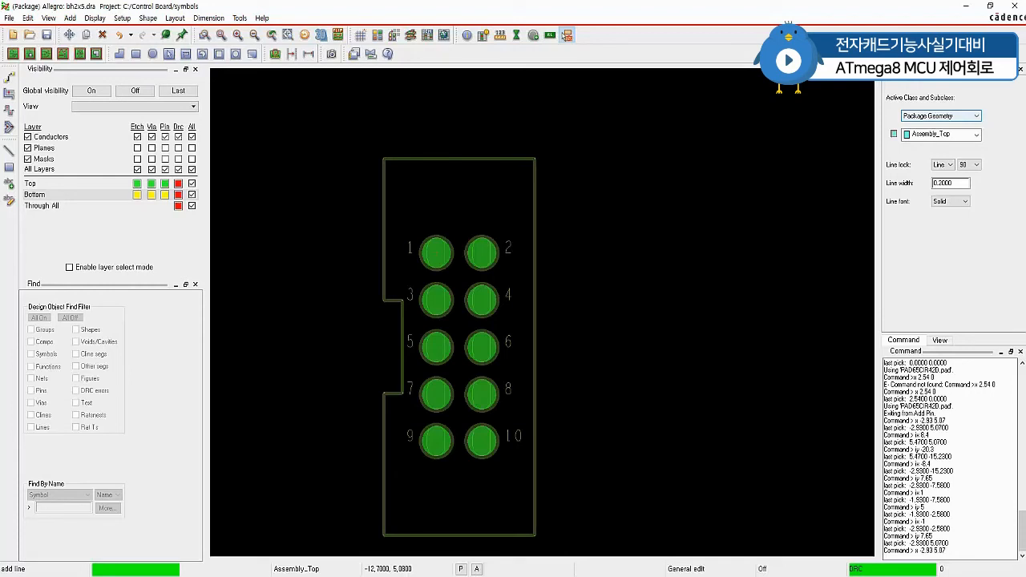
key(Return)
Draw the assembly outline's top, right and bottom edges with the increments ix 8.4, iy -20.3 and ix -8.4
text(i)
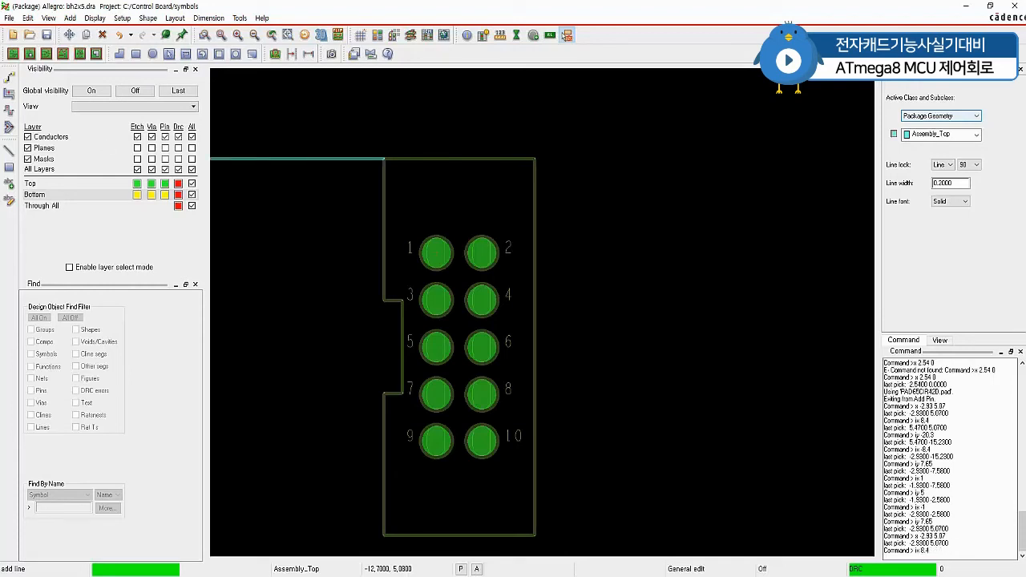
text(x 8.4)
key(Return)
text(i)
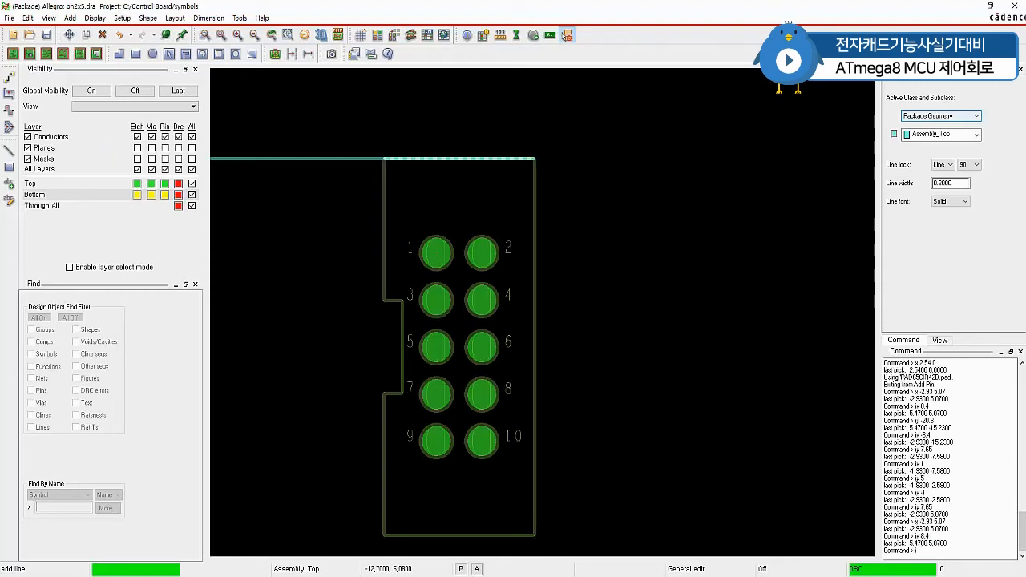
text(y -20.3)
key(Return)
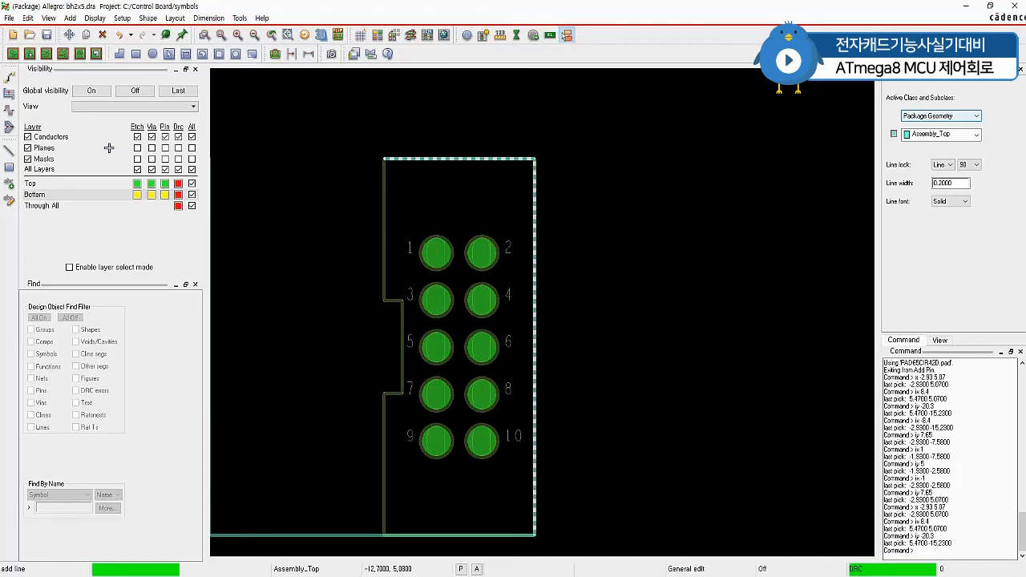
text(ix -8.4)
key(Return)
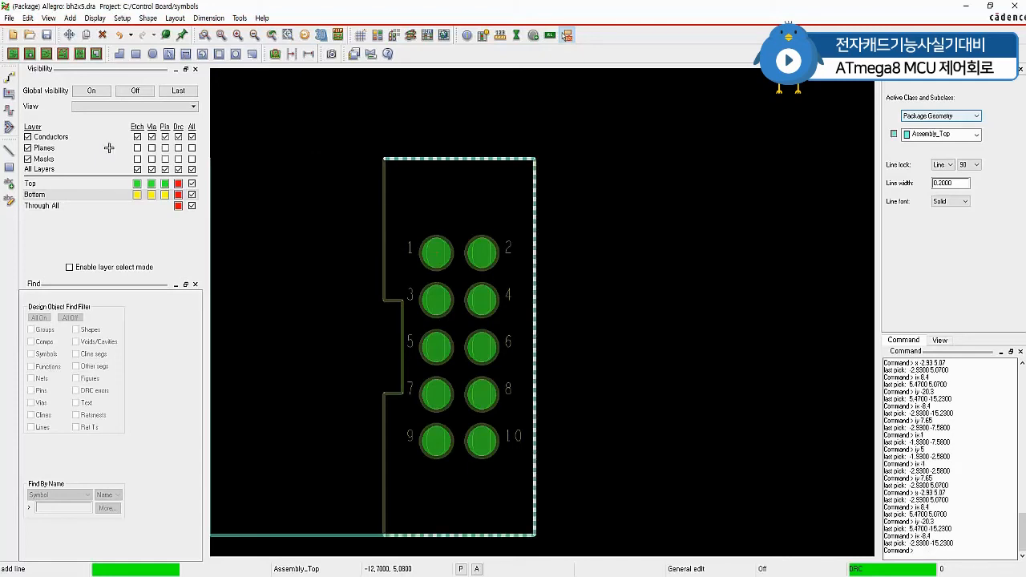
Continue the assembly outline up the left side and into the notch with iy 7.65, ix 1 and iy 5
text(iy 7.65)
key(Return)
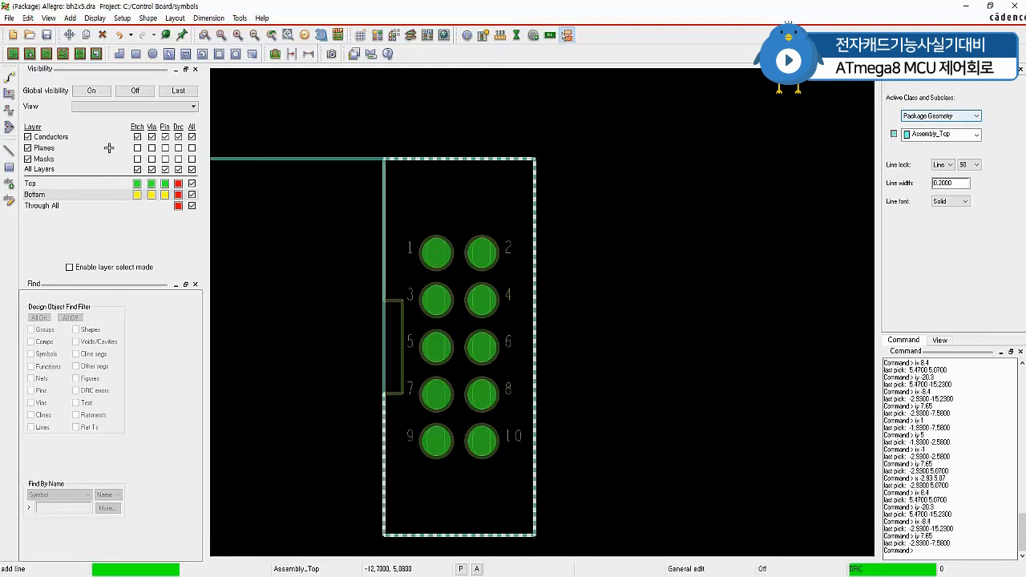
text(ix 1)
key(Return)
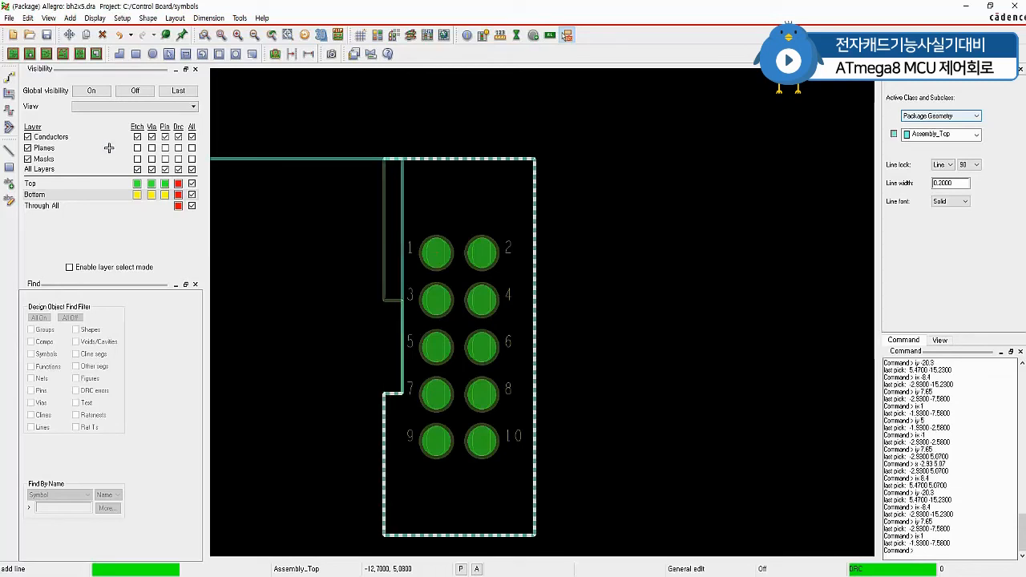
text(iy 5)
key(Return)
text(ix)
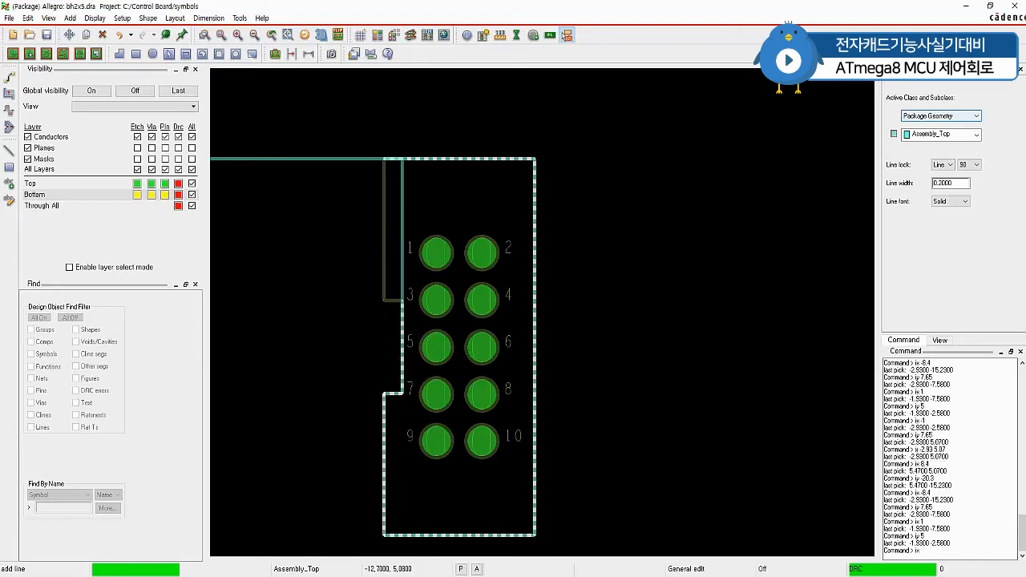
text( -5)
key(Return)
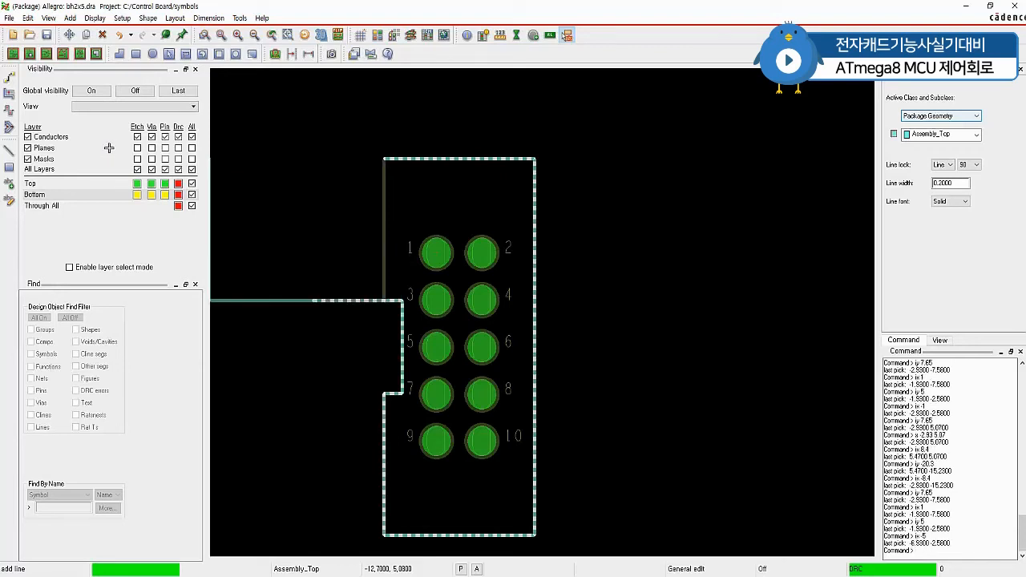
right_click(326, 200)
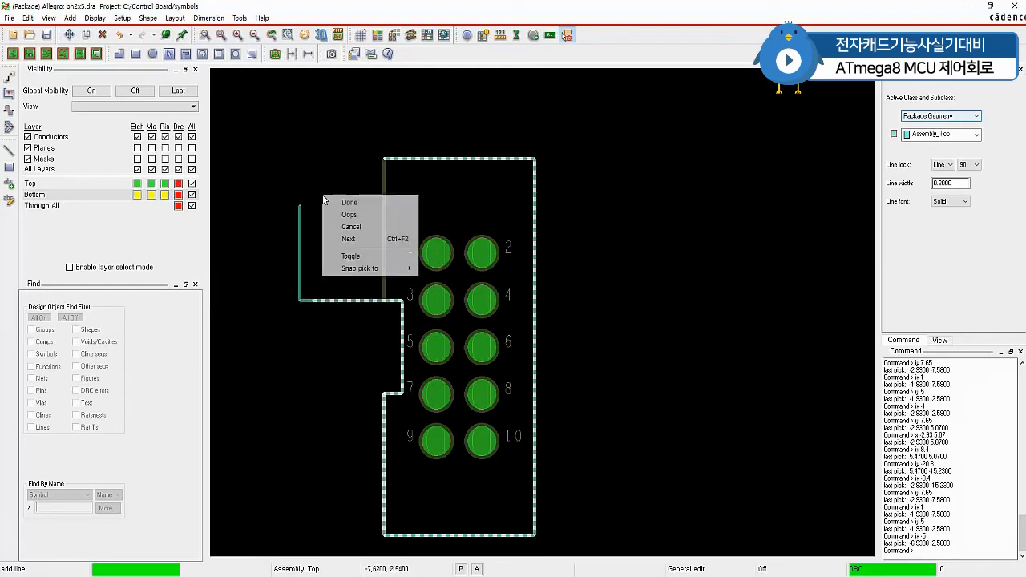
click(363, 215)
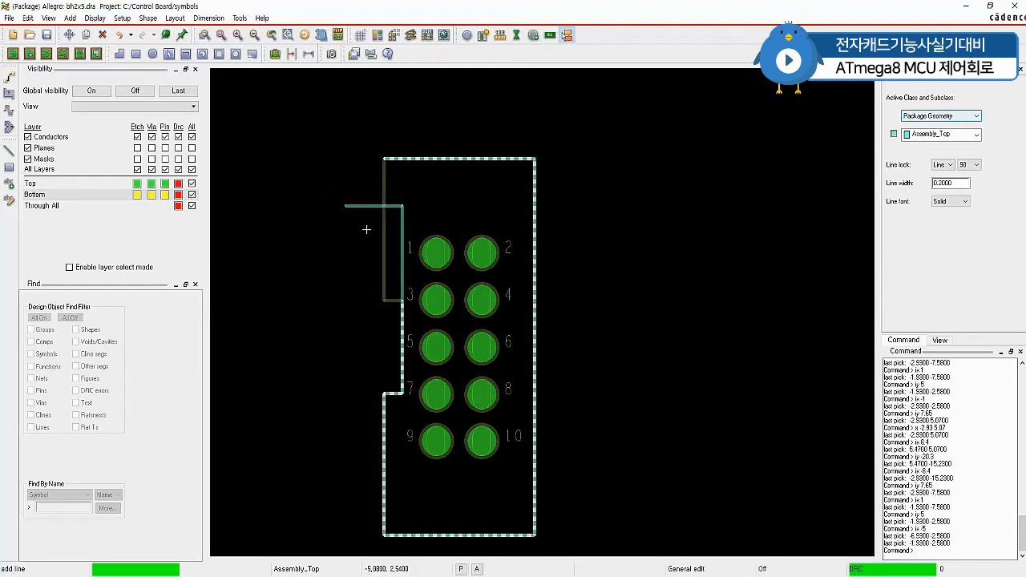
Close the assembly outline above the notch with ix -1 and iy 7.65, and finish the line
text(ix -1)
key(Return)
text(iy)
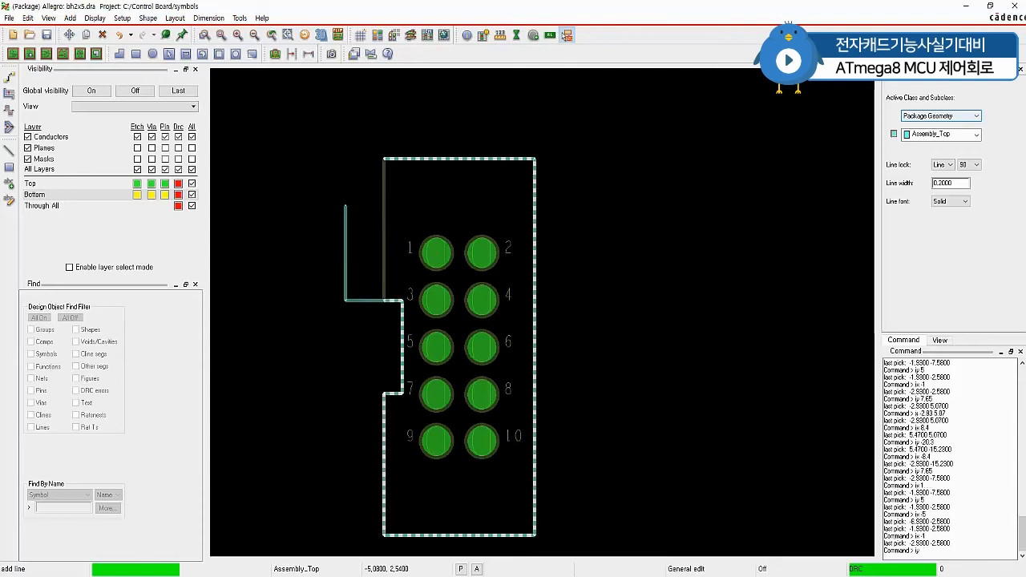
text( 7.65)
key(Return)
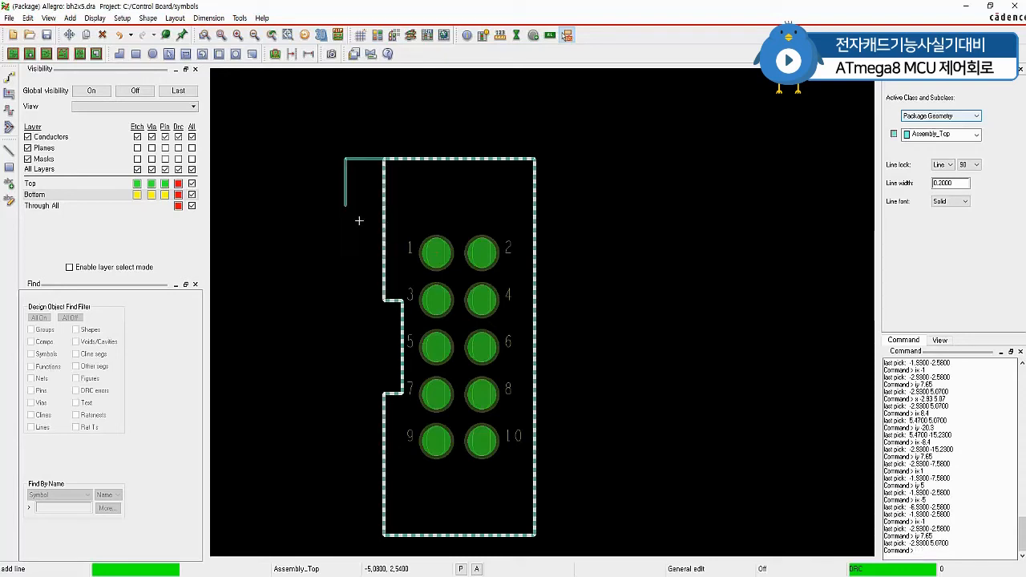
right_click(358, 221)
click(400, 223)
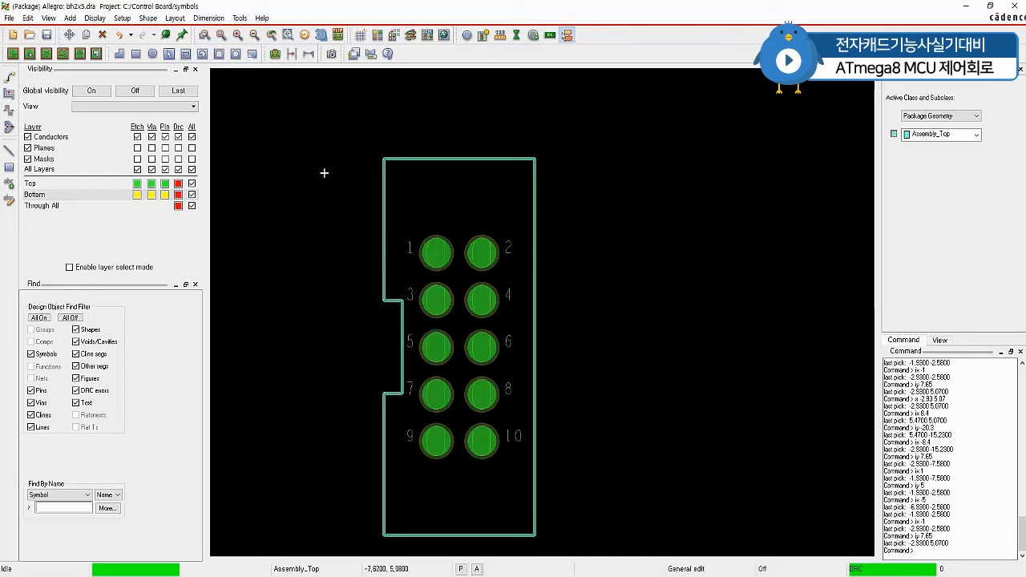
Z-Copy the notched outline to the PACKAGE GEOMETRY class, PLACE_BOUND_TOP subclass, and finish the copy
click(28, 18)
click(70, 139)
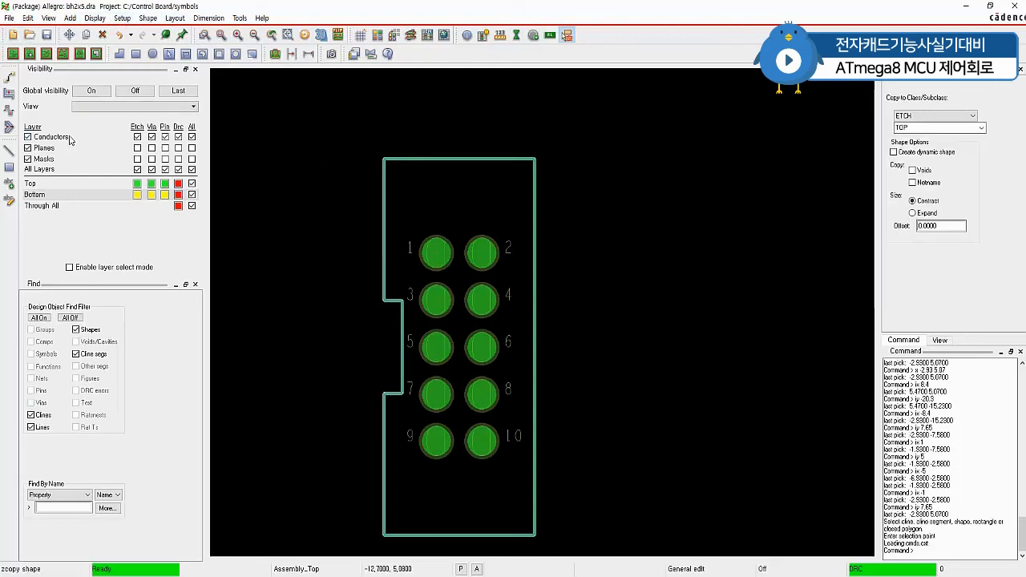
click(973, 116)
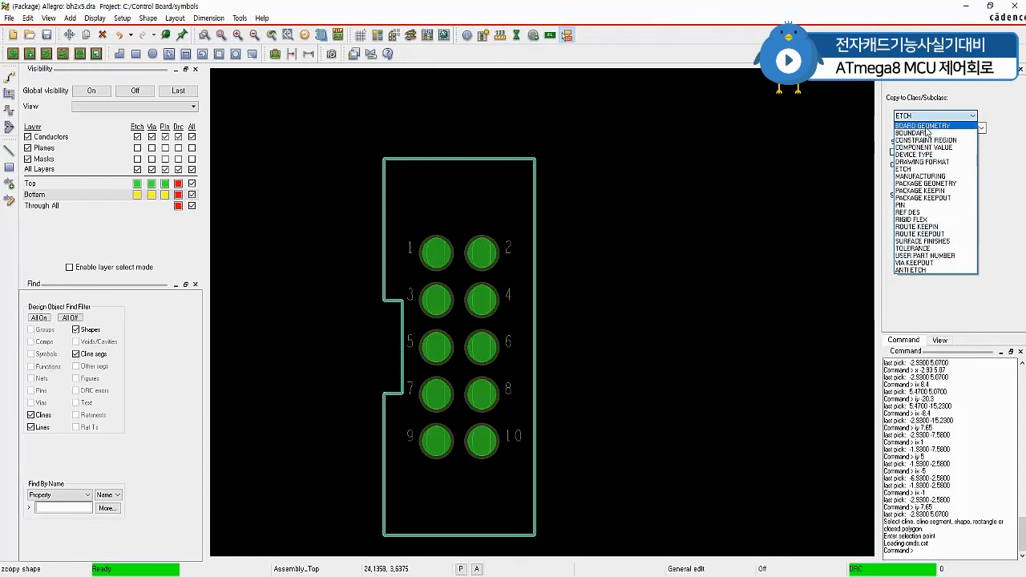
click(926, 183)
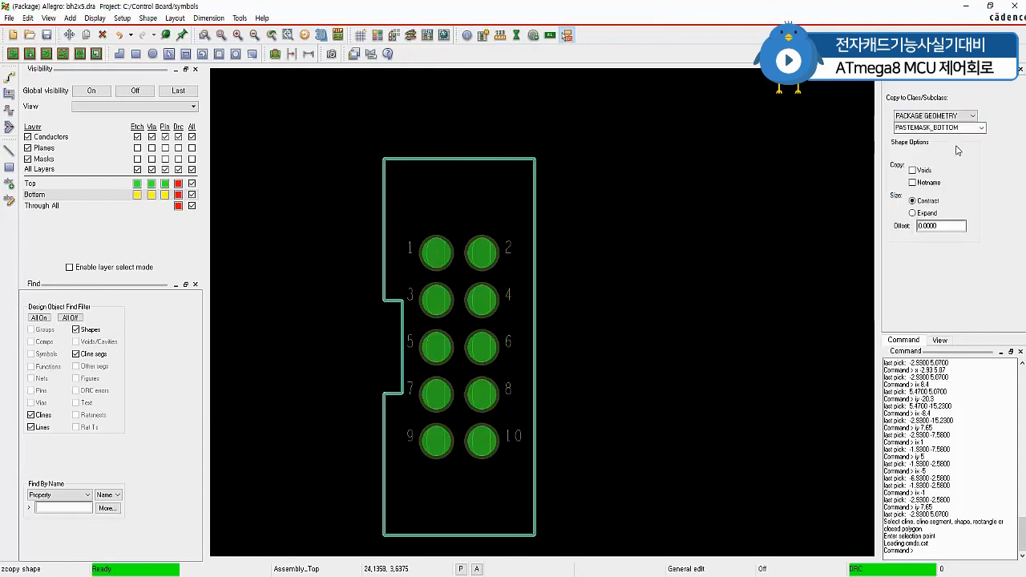
click(981, 128)
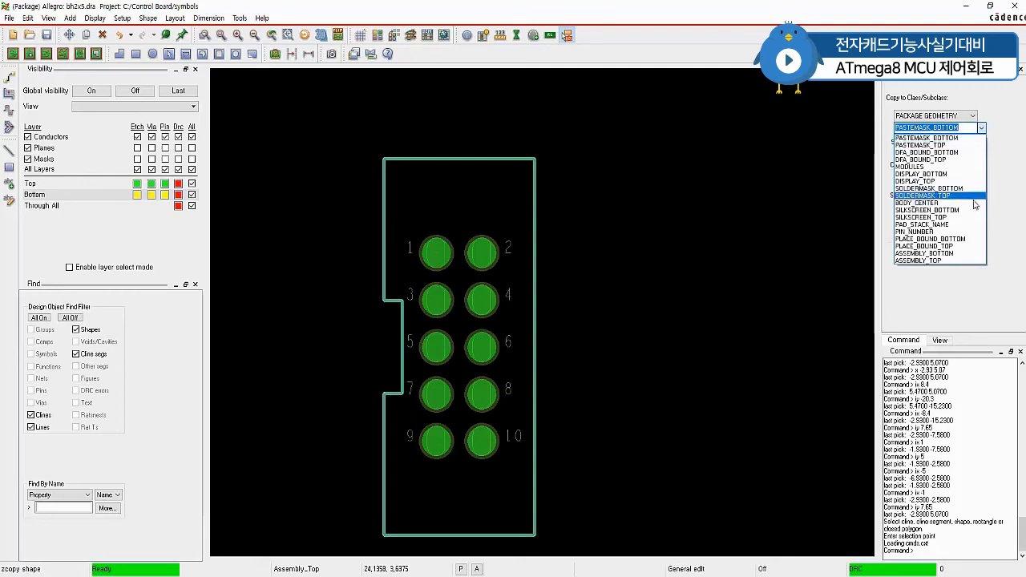
click(961, 251)
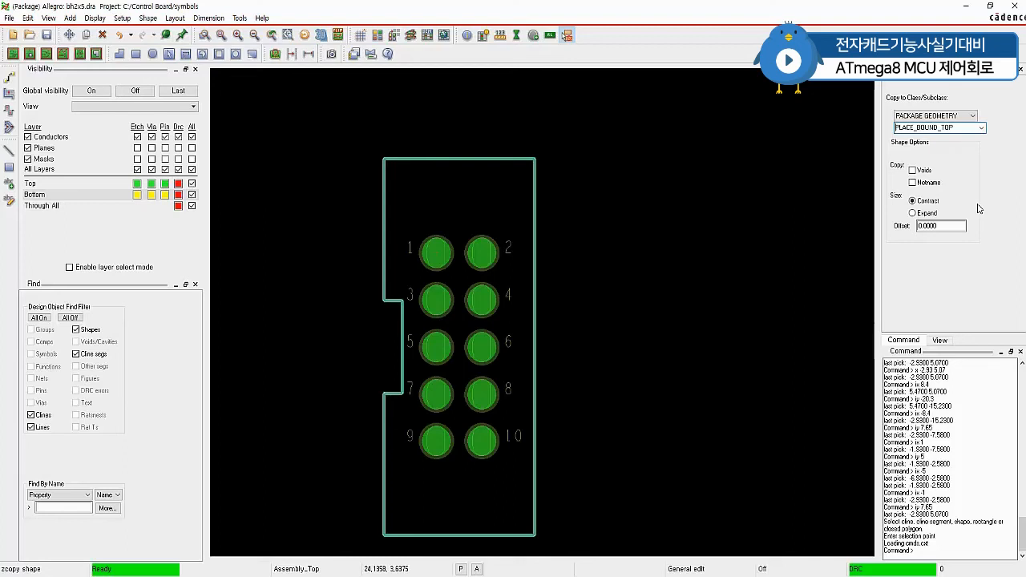
click(439, 163)
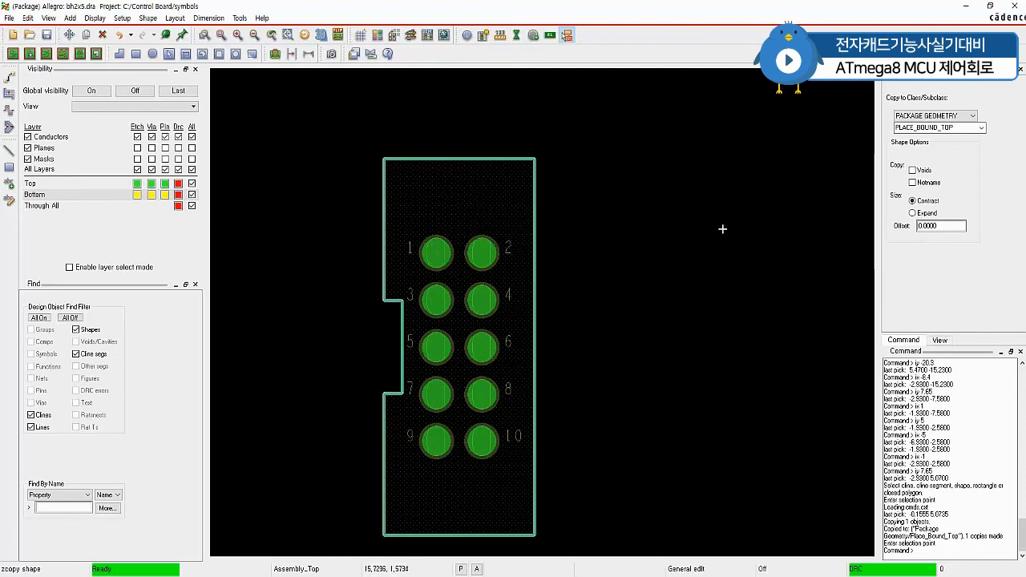
right_click(687, 174)
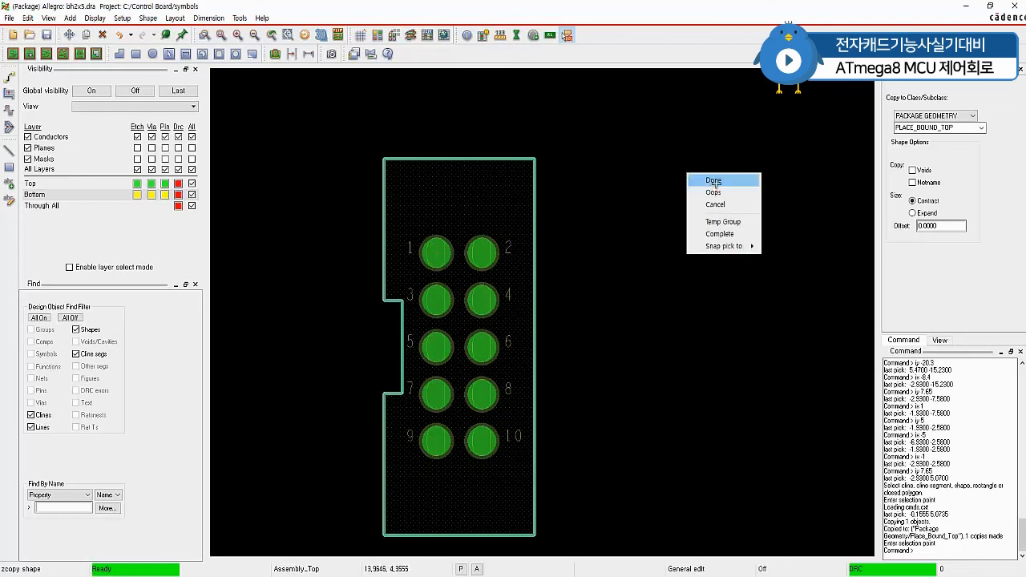
click(713, 182)
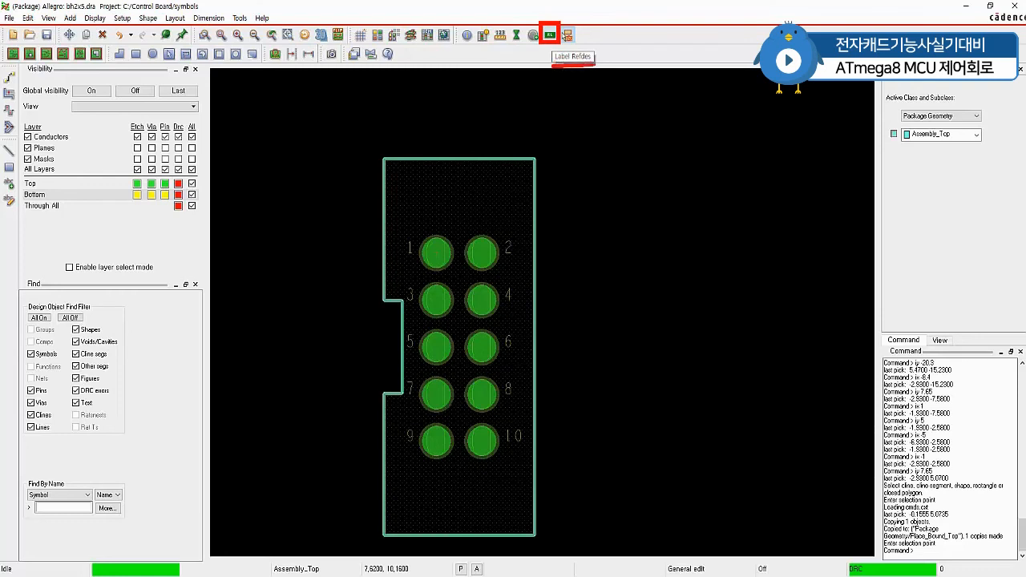
Place a J? reference designator label on Assembly_Top with text block 3 inside the outline, above the pins at 2.54 2.54
click(551, 37)
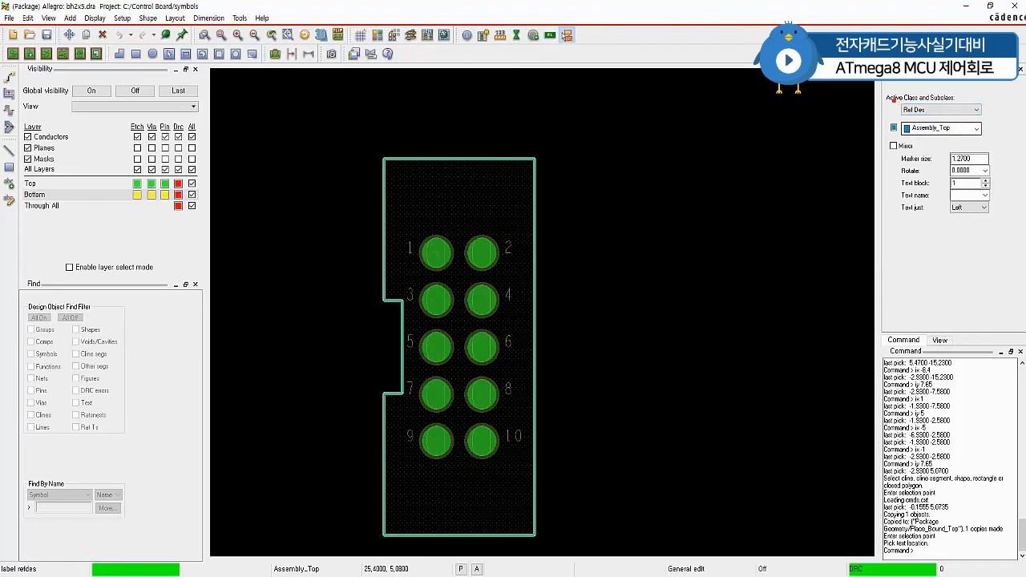
drag(892, 99, 985, 118)
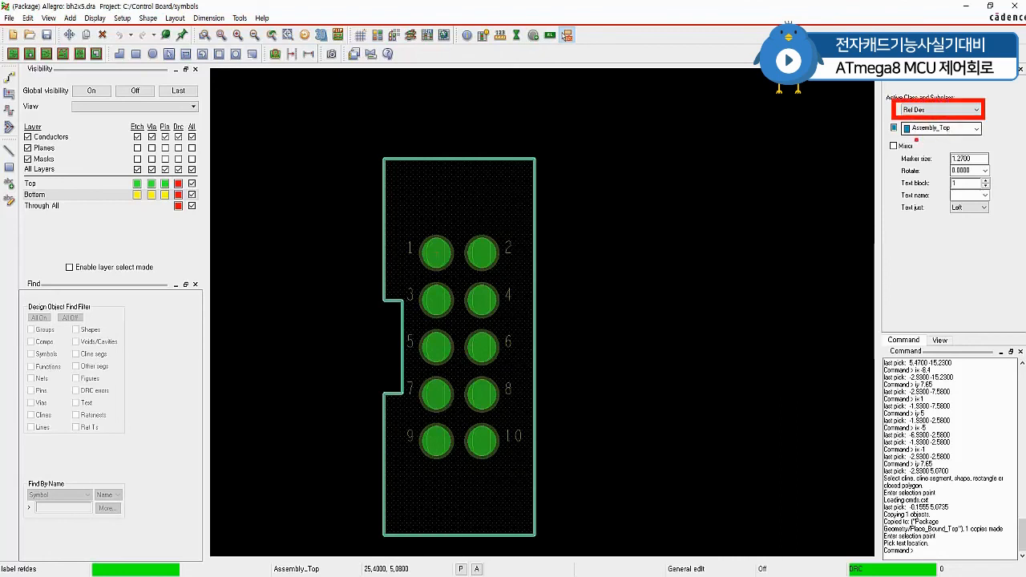
drag(904, 135, 981, 136)
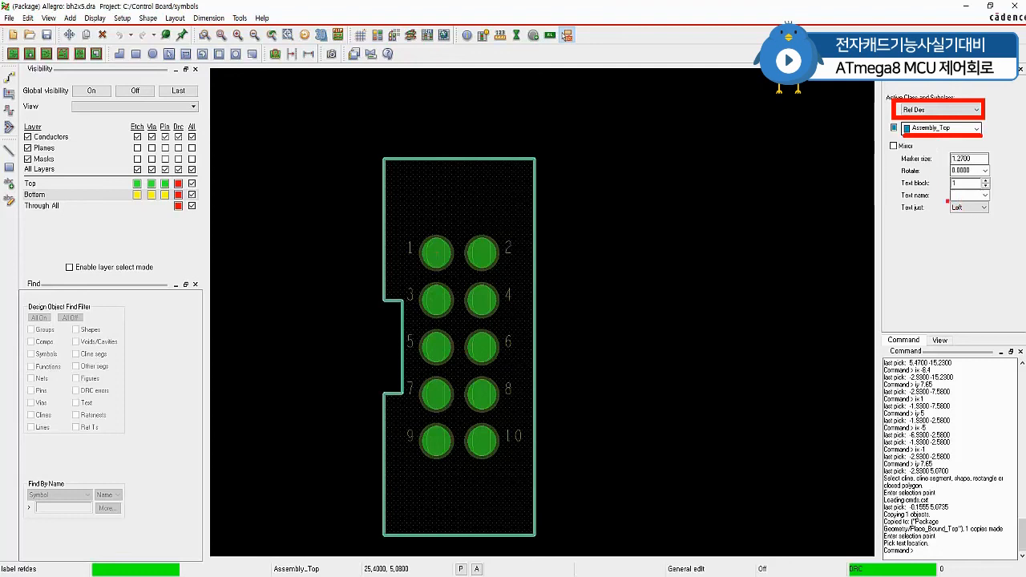
drag(901, 189, 989, 187)
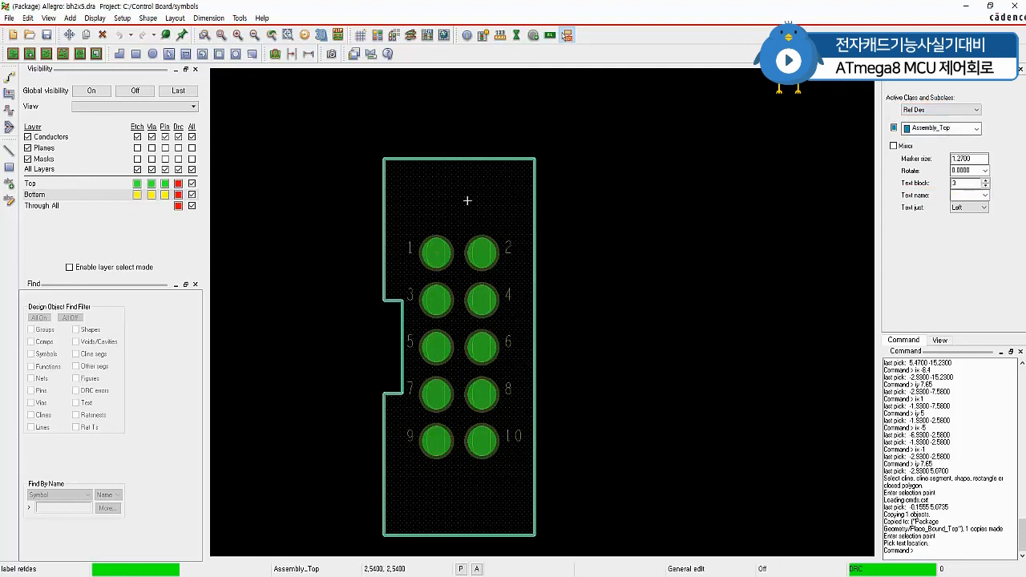
click(467, 202)
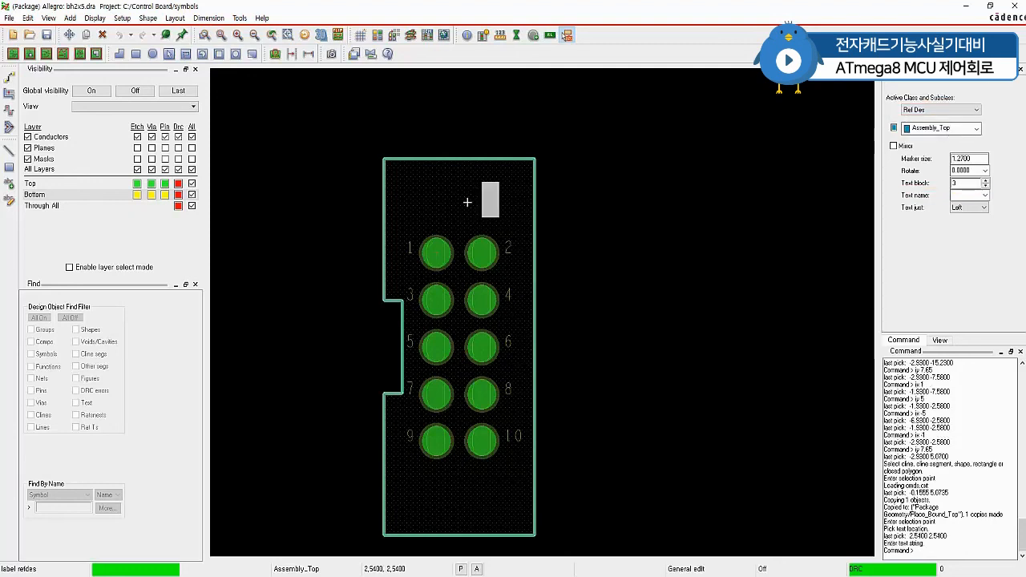
text(j?)
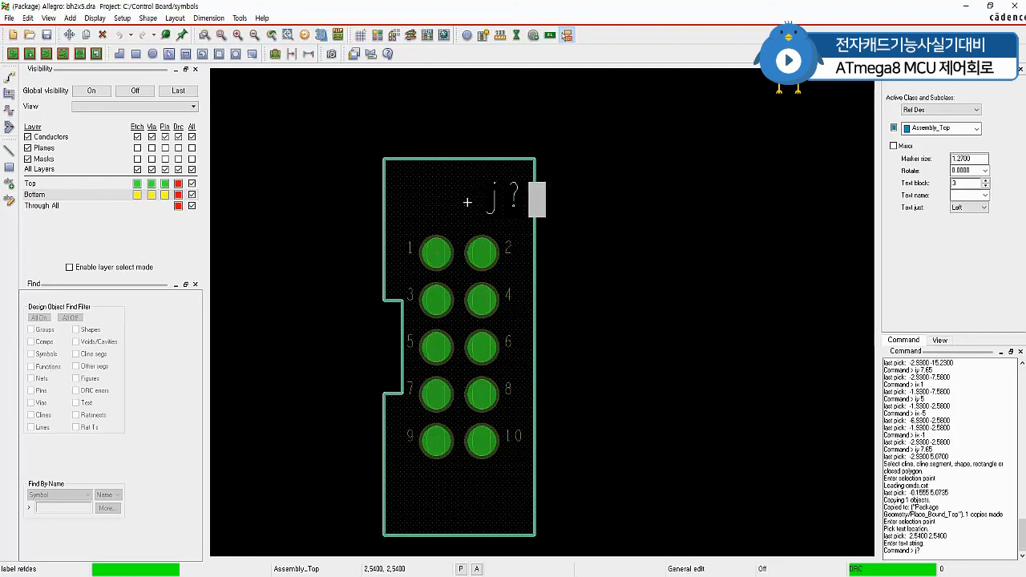
right_click(624, 155)
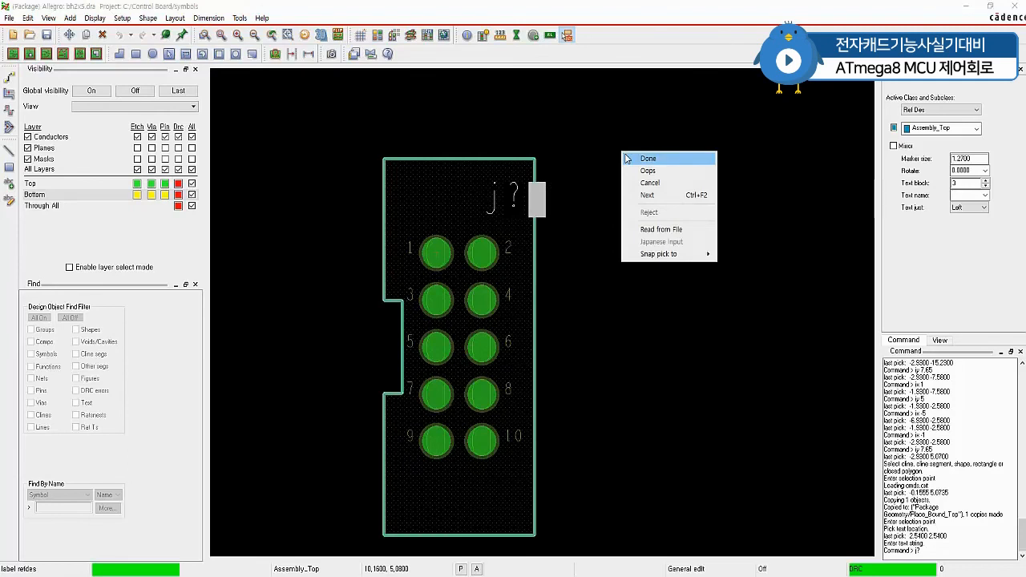
click(649, 183)
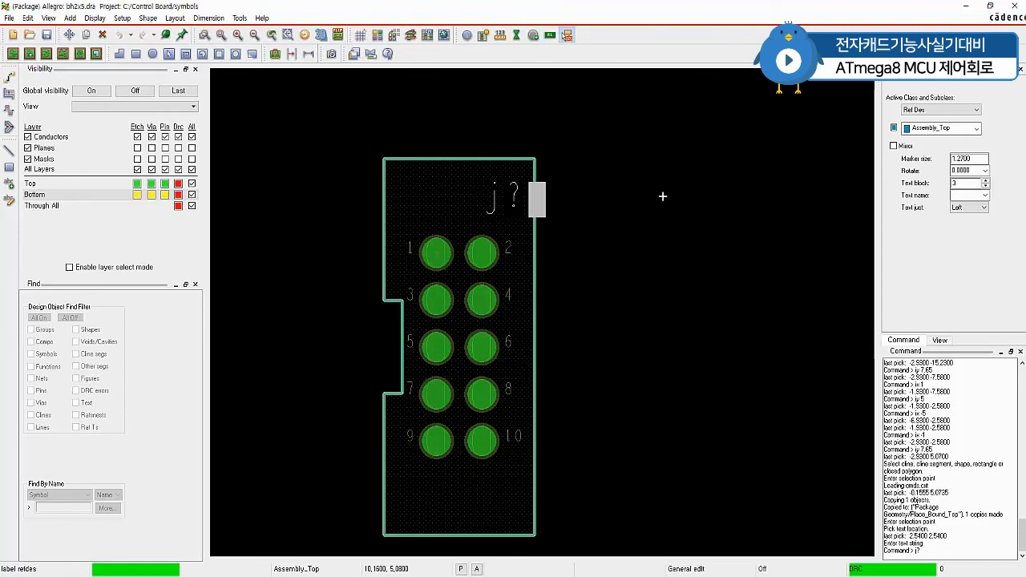
Place a second J? reference designator label on Silkscreen_Top above the outline at 2.54 7.62, and finish labelling
click(976, 129)
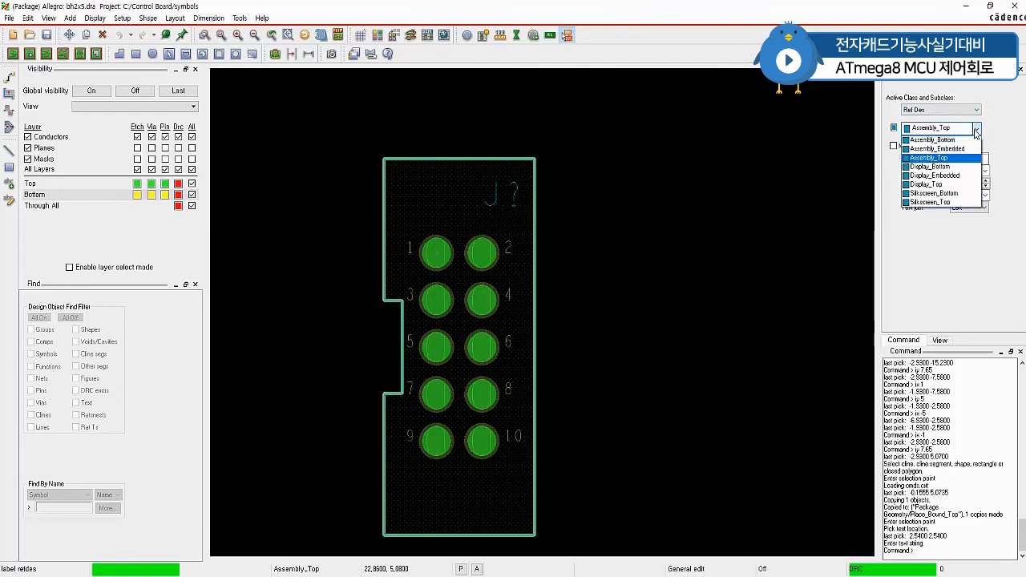
click(946, 202)
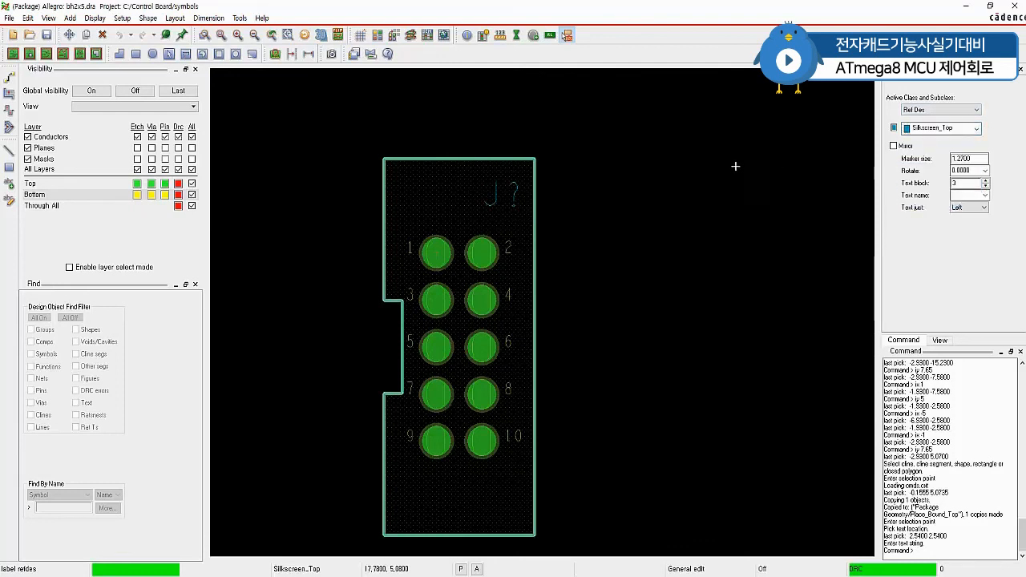
click(489, 130)
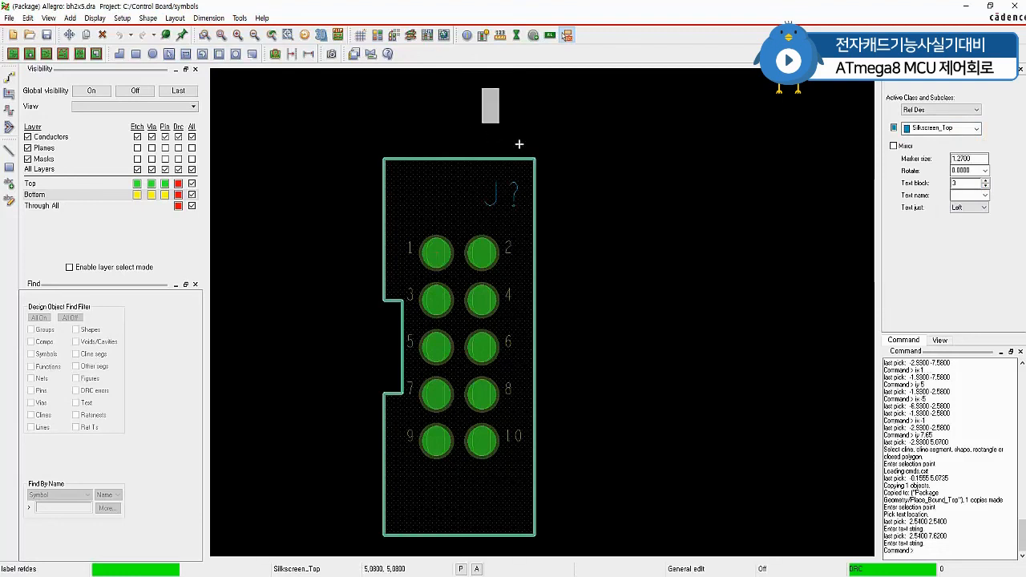
text(J?)
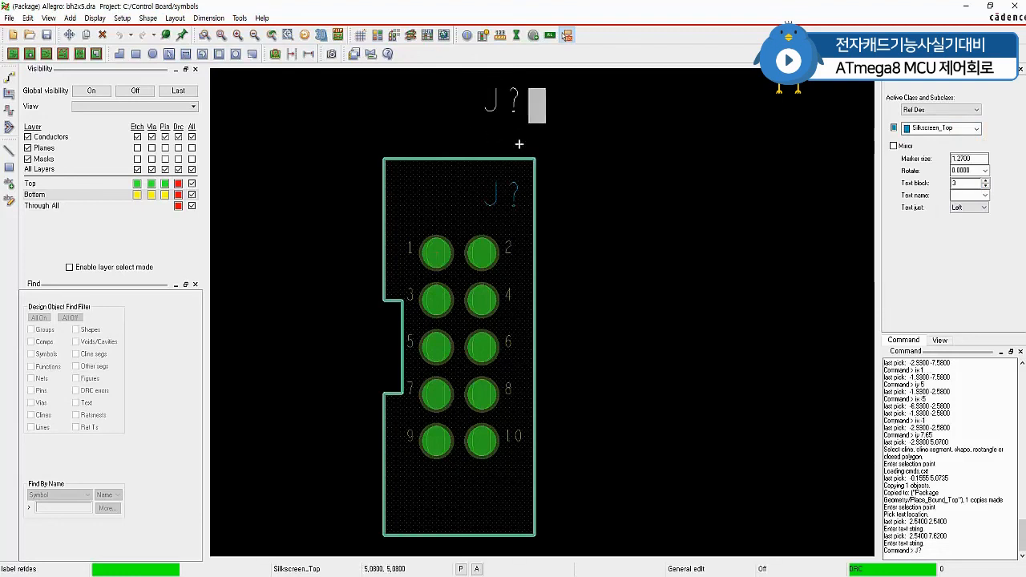
right_click(681, 188)
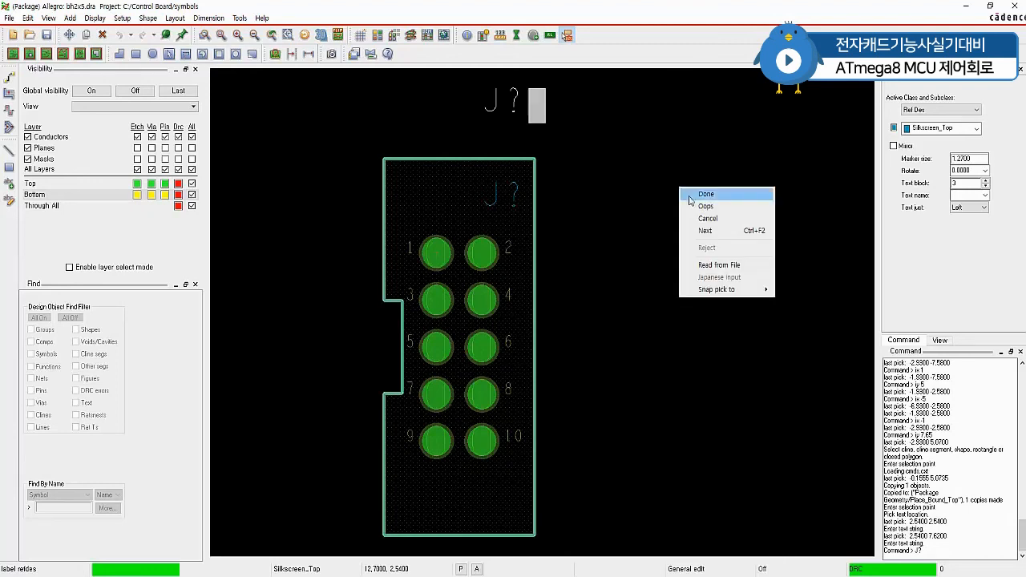
click(705, 194)
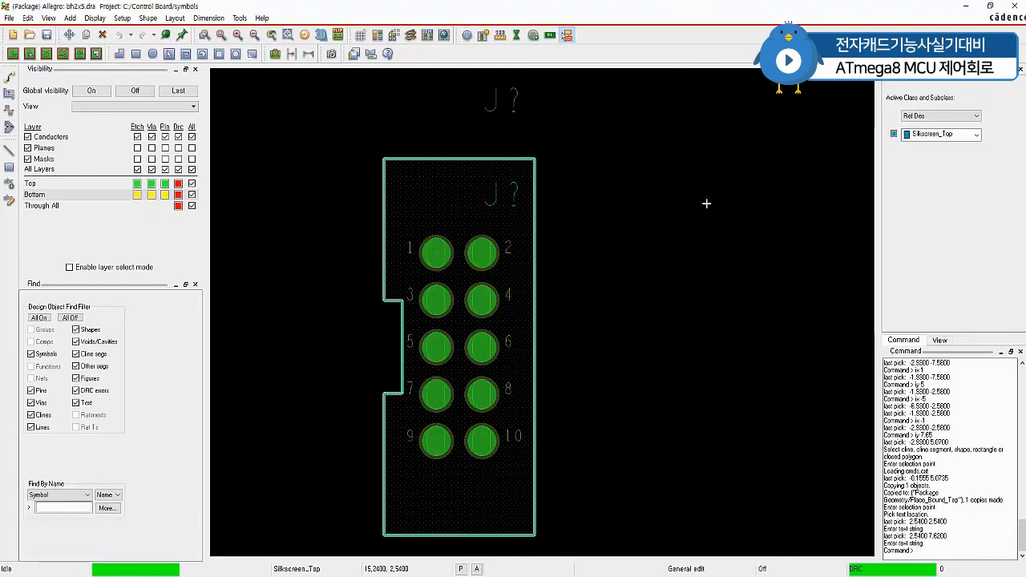
Save the bh2x5 package symbol drawing
click(9, 17)
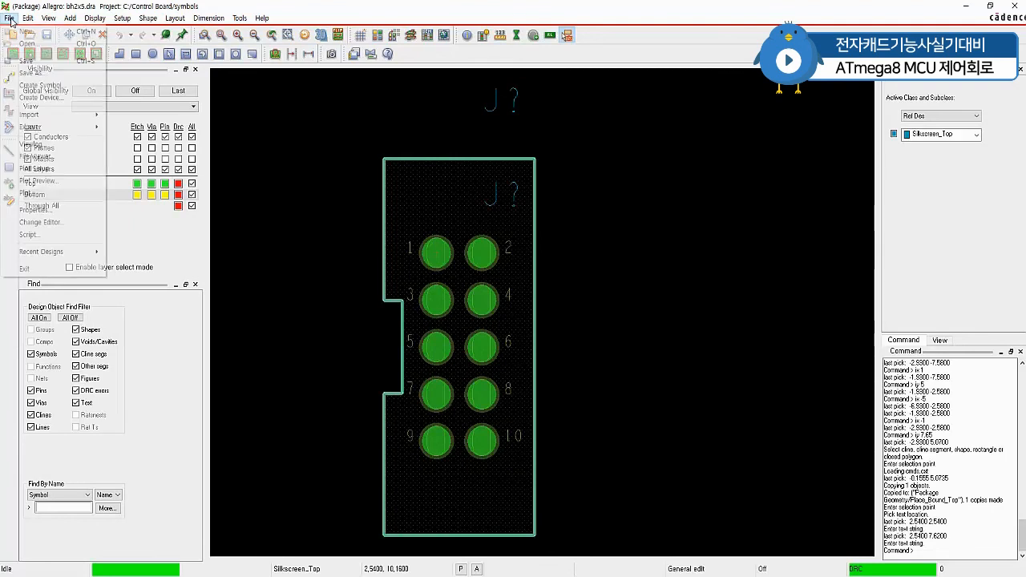
click(32, 63)
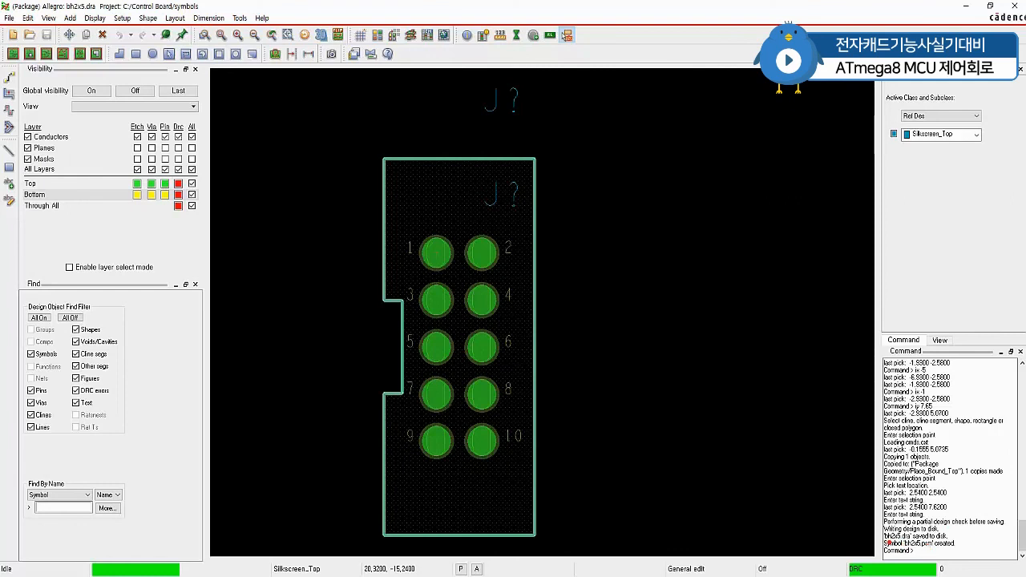
mouse_move(877, 528)
ctrl+mouse_down()
mouse_move(889, 553)
mouse_move(968, 550)
ctrl+mouse_up()
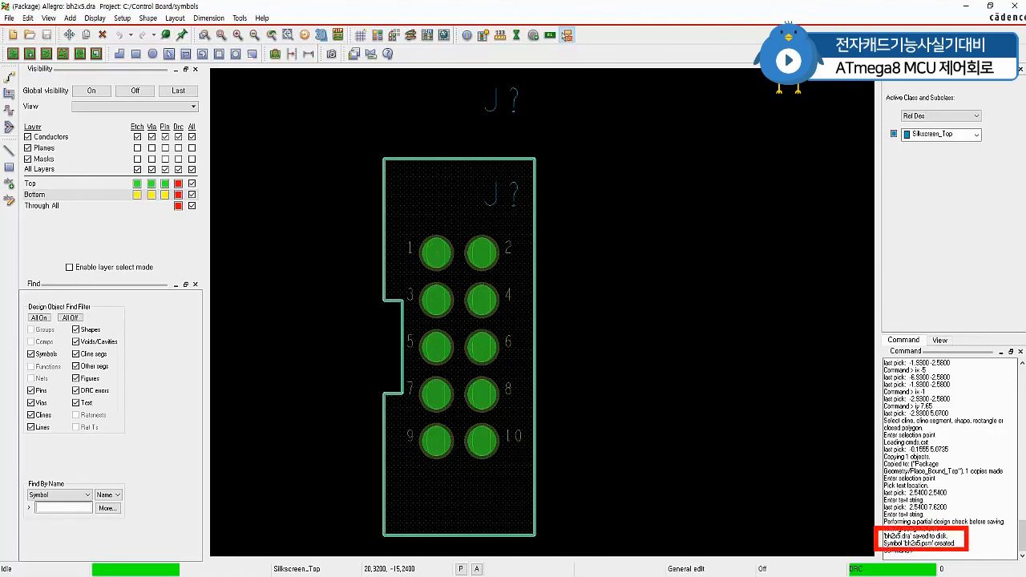